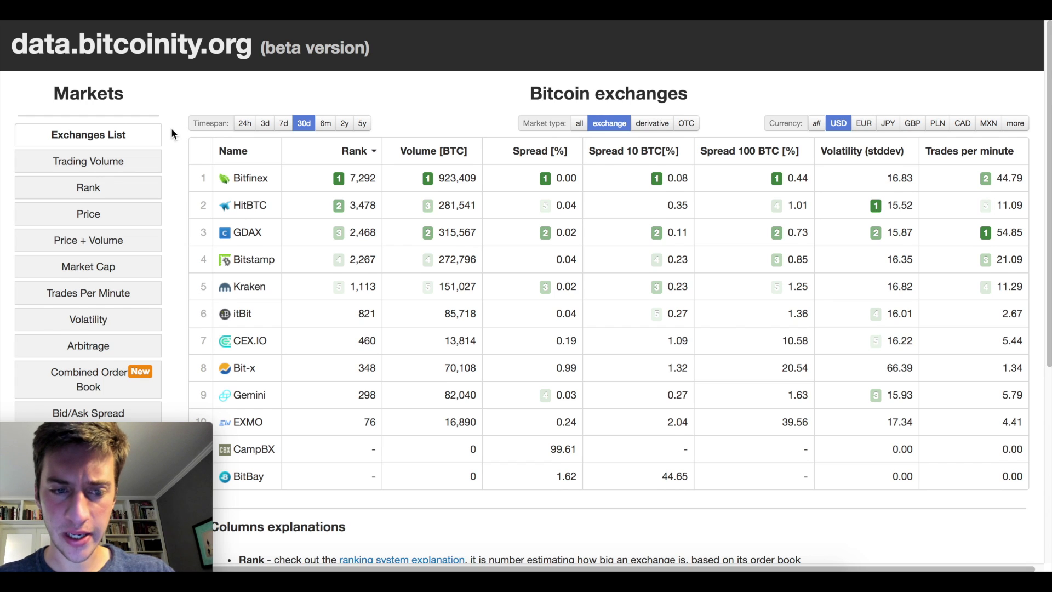
- Review the list of Bitcoin exchanges and open the Price + Volume chart
scroll(230, 131, down, 3)
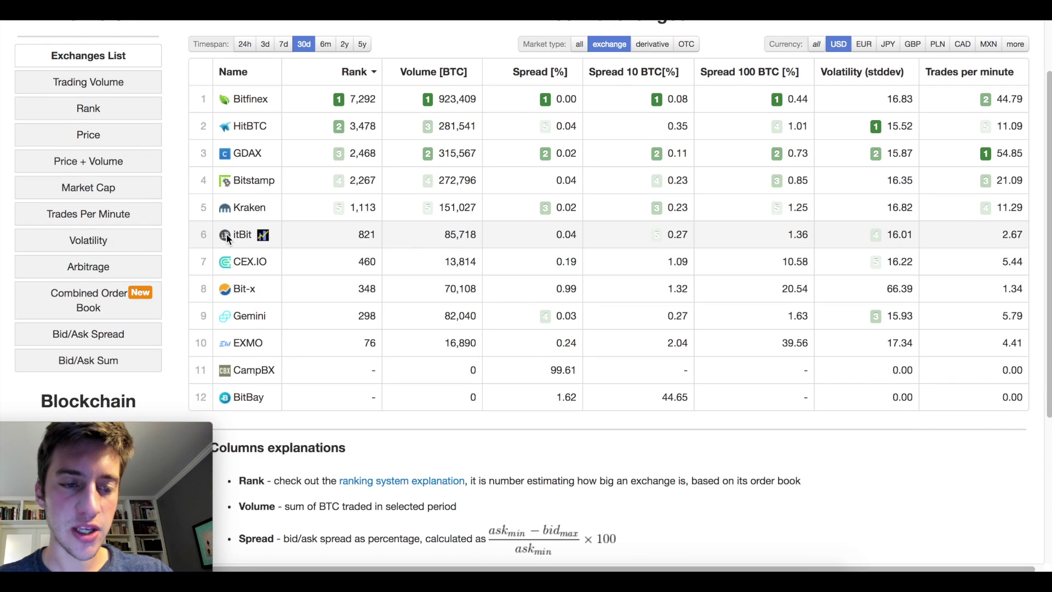
scroll(181, 113, up, 3)
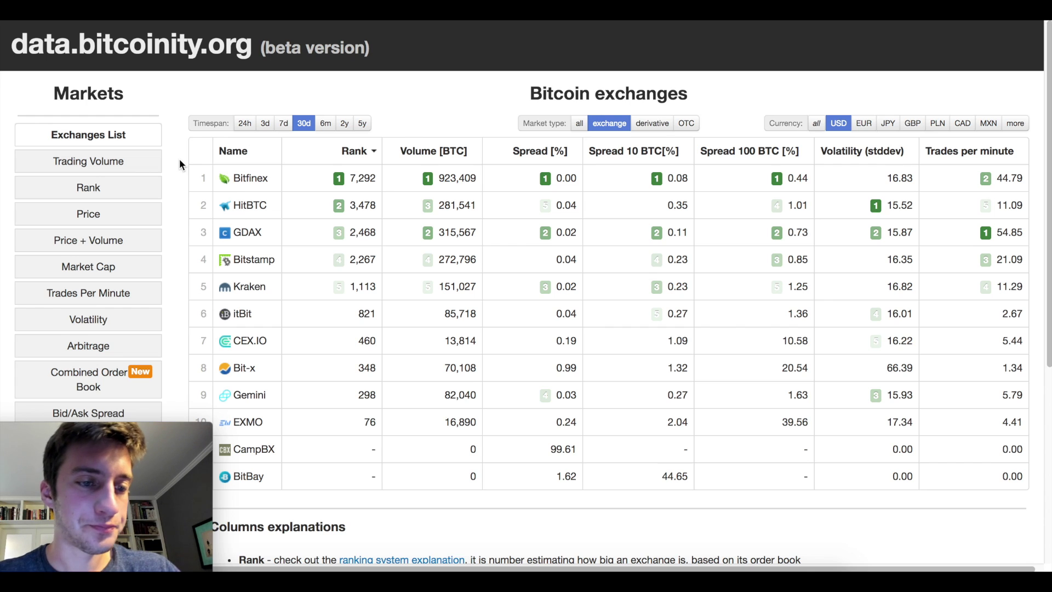
scroll(179, 158, down, 1)
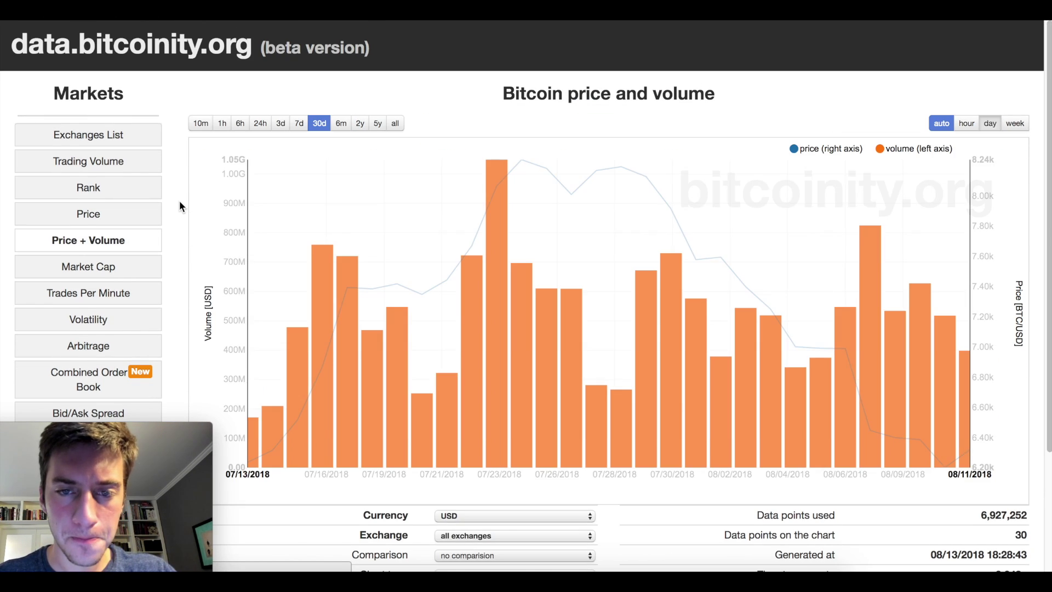
- Show the Bitcoin price and volume over a 6-hour timespan at minute resolution
scroll(180, 203, down, 1)
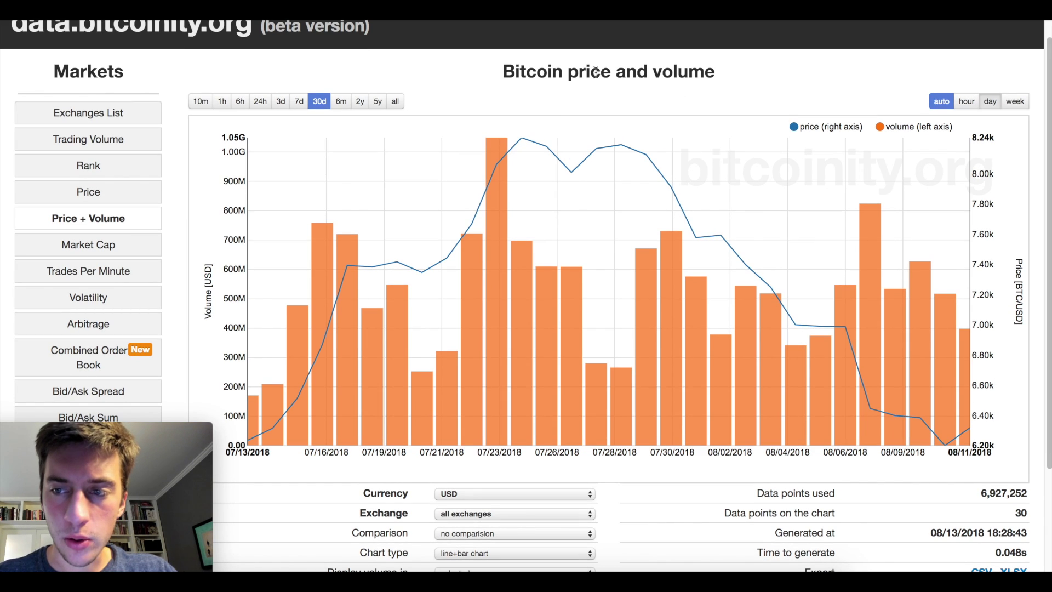
click(240, 100)
click(976, 103)
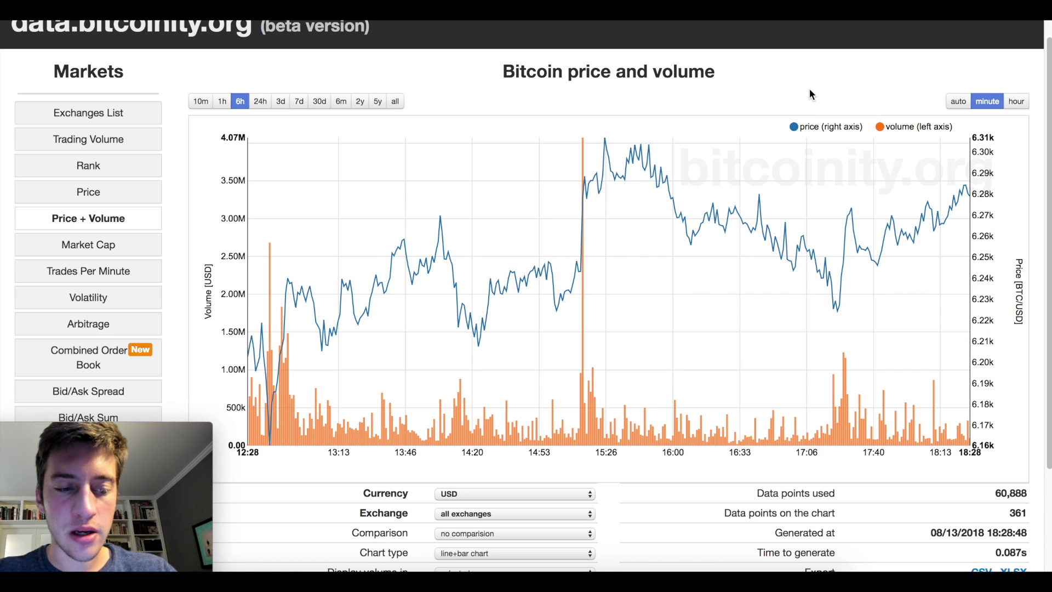
- Check which exchanges the price and volume chart can be filtered by, leaving all exchanges selected
scroll(810, 87, down, 3)
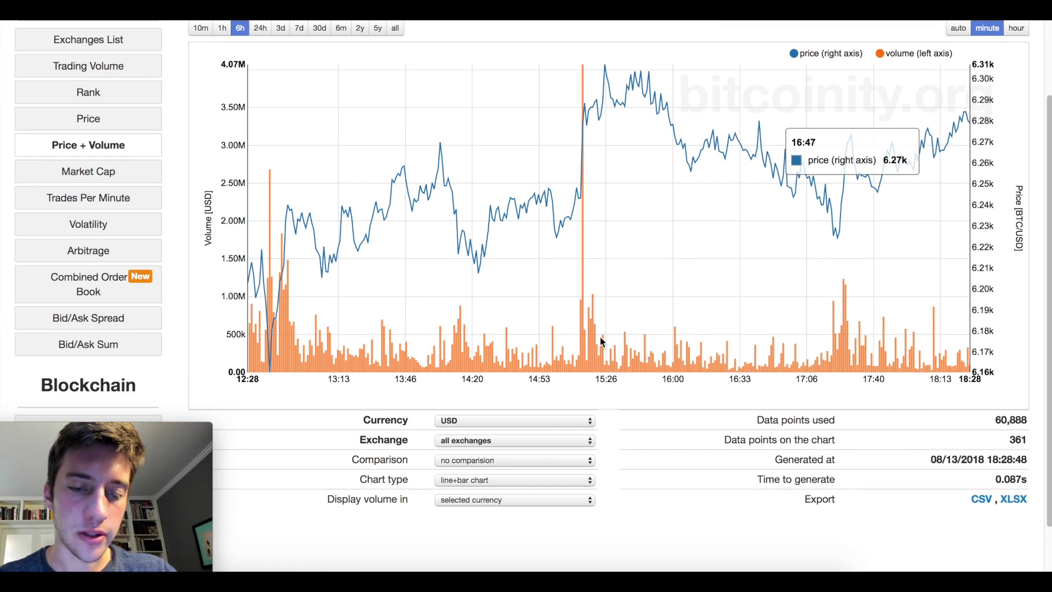
click(460, 440)
scroll(458, 439, down, 10)
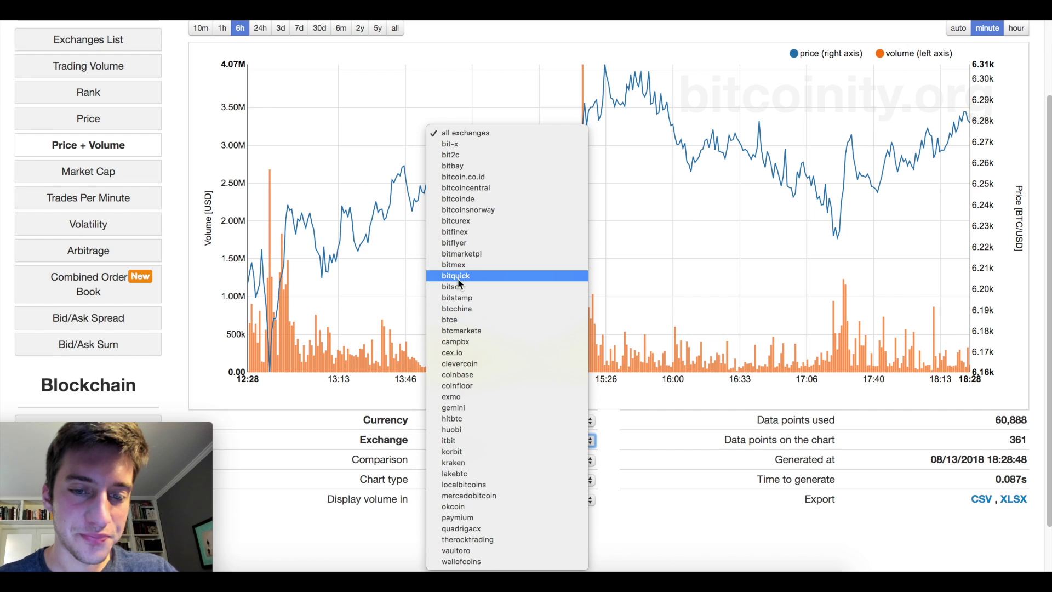
click(656, 466)
scroll(608, 432, up, 2)
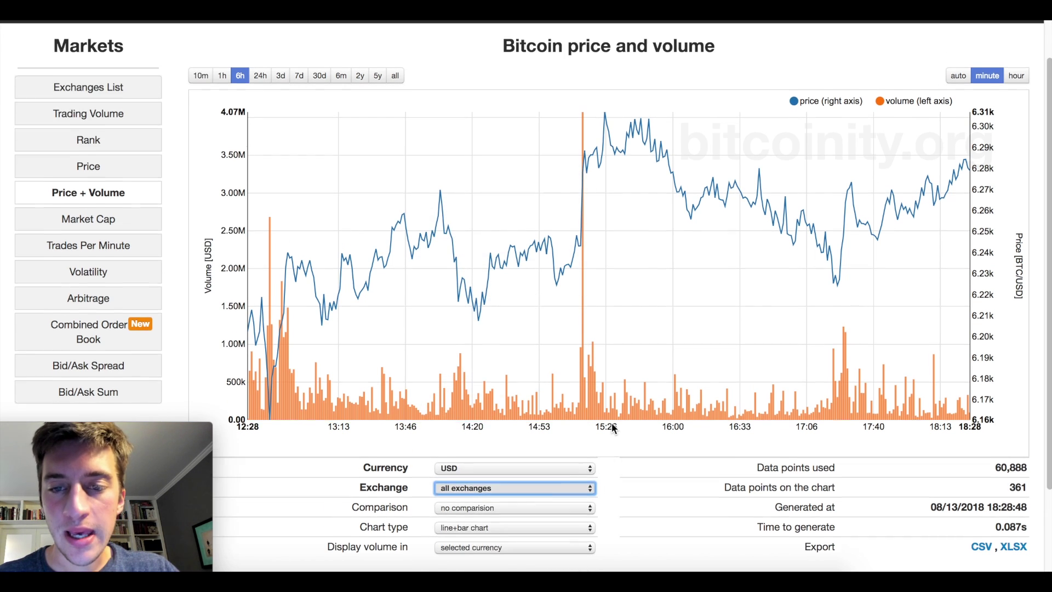
scroll(613, 466, up, 1)
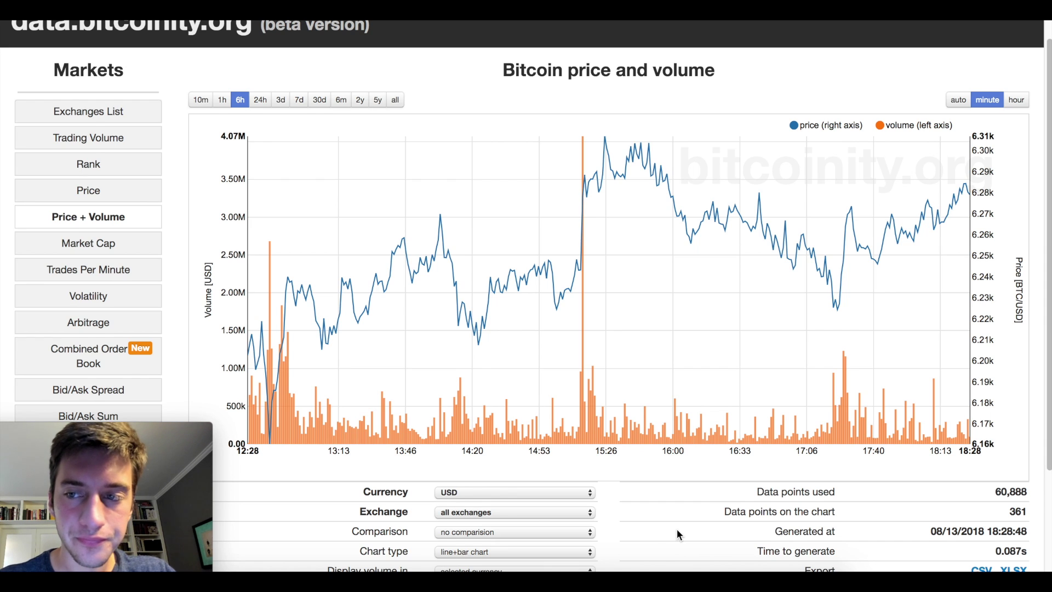
- Set the timespan of the price and volume chart to 30 days
scroll(676, 529, down, 1)
click(320, 66)
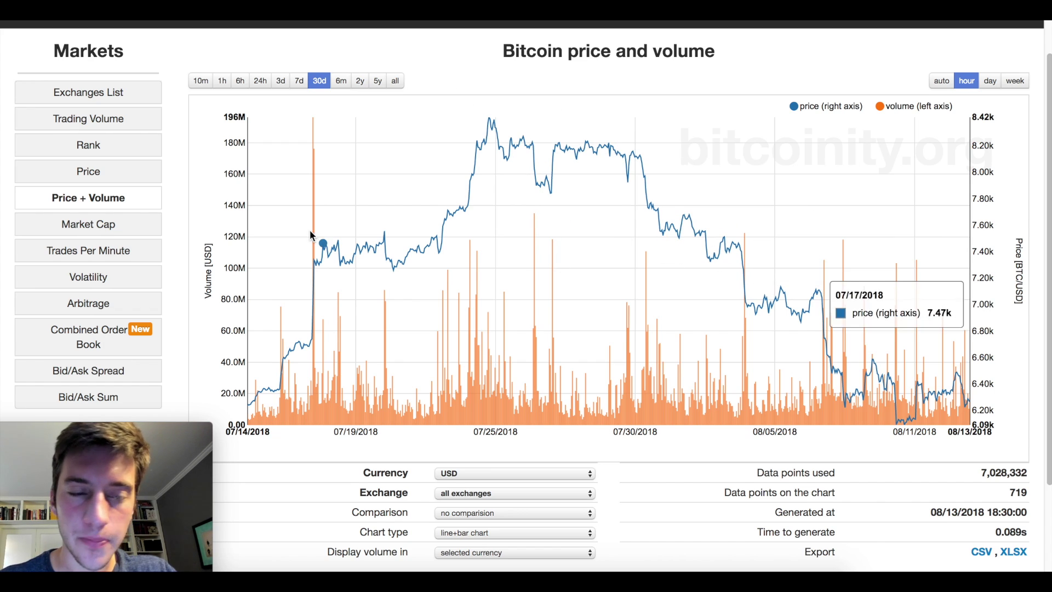
- Open the Combined Order Book and look over its depth charts and the per-exchange orders required to move the price by 1%
click(147, 328)
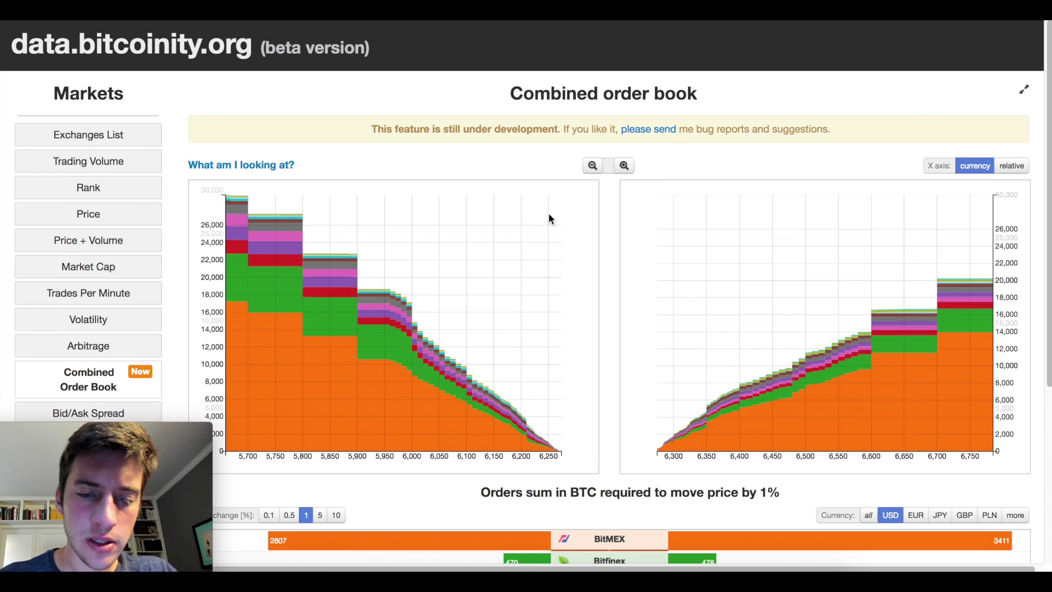
scroll(606, 290, down, 3)
scroll(607, 291, down, 2)
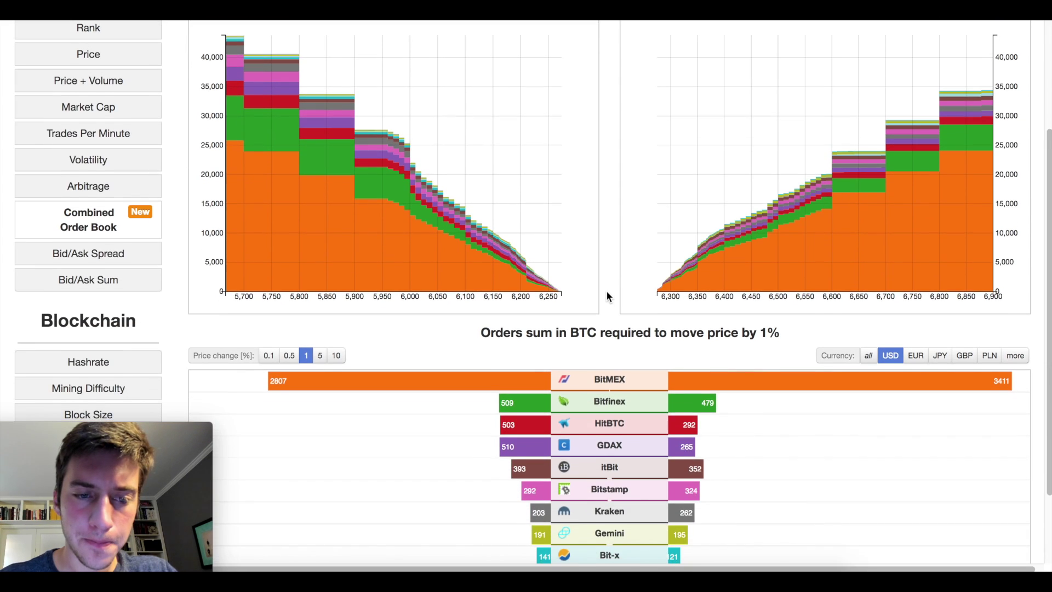
scroll(570, 274, up, 3)
mouse_move(575, 246)
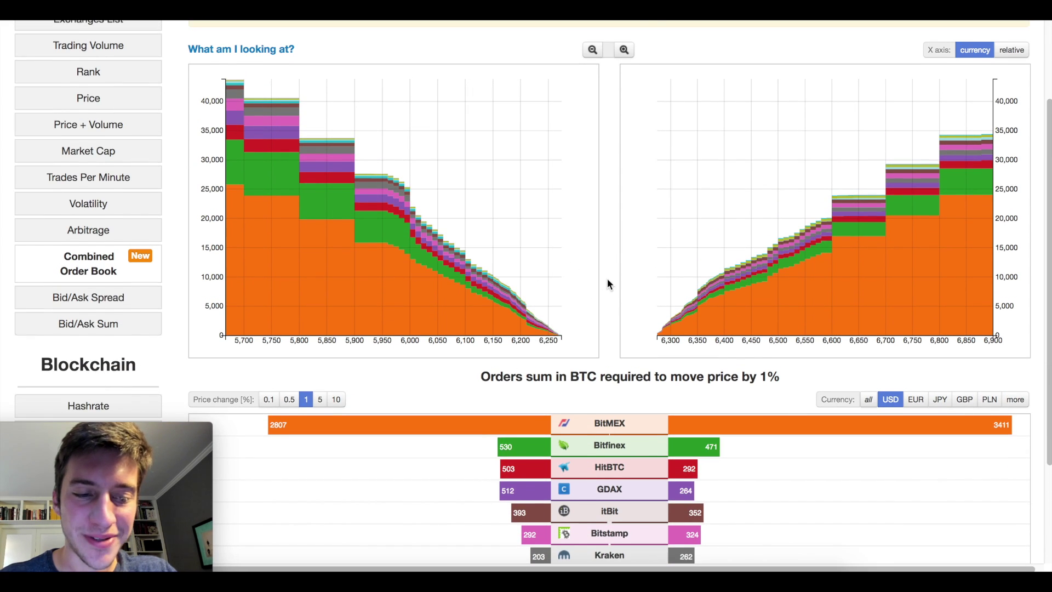
- Zoom the order book depth charts in several levels around the current price, and zoom back out one level
scroll(610, 279, up, 3)
click(621, 124)
click(624, 120)
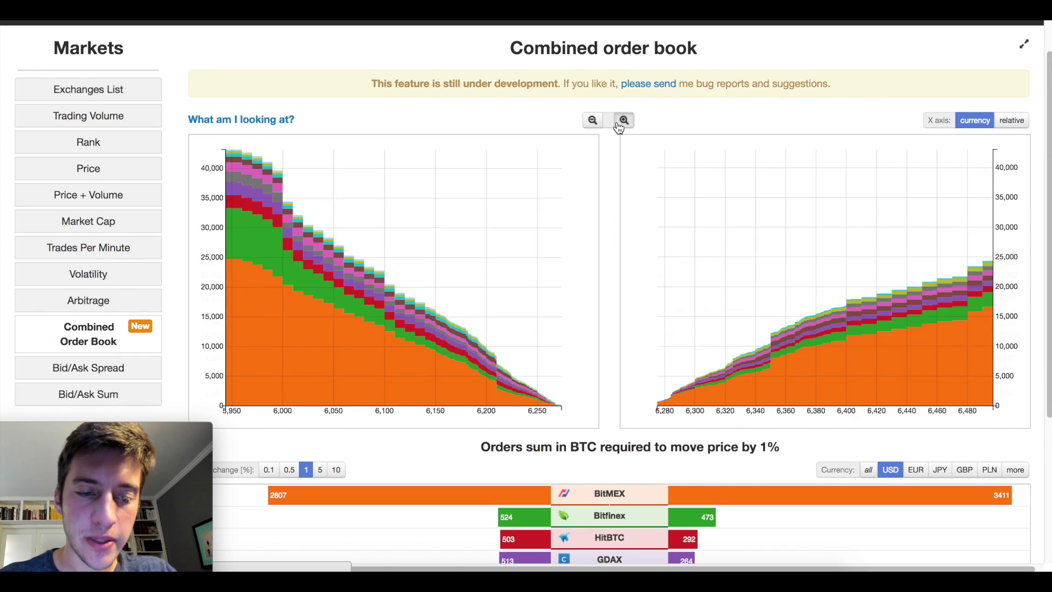
click(624, 120)
click(621, 123)
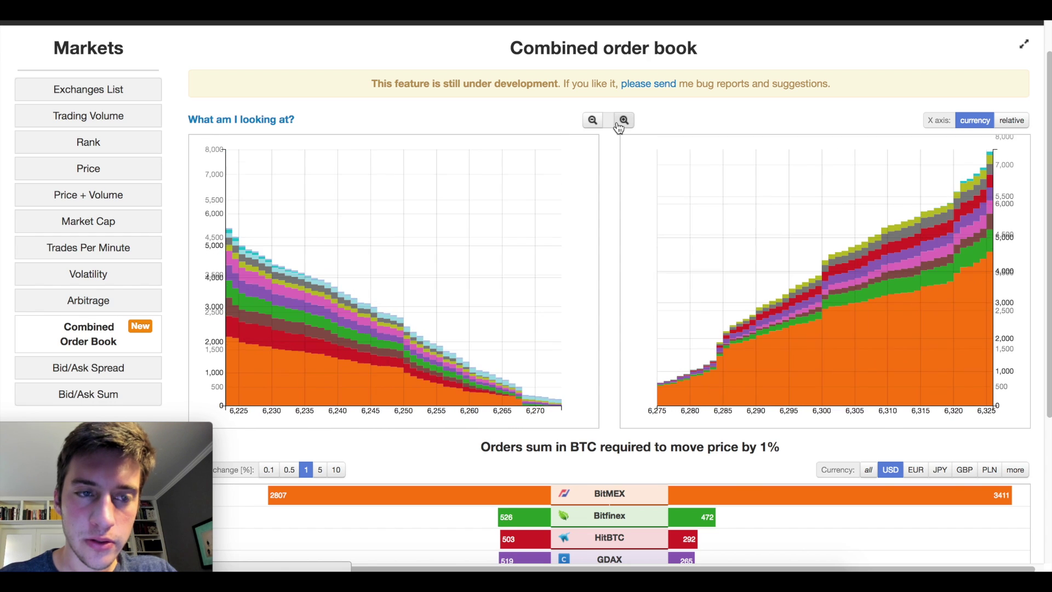
click(593, 120)
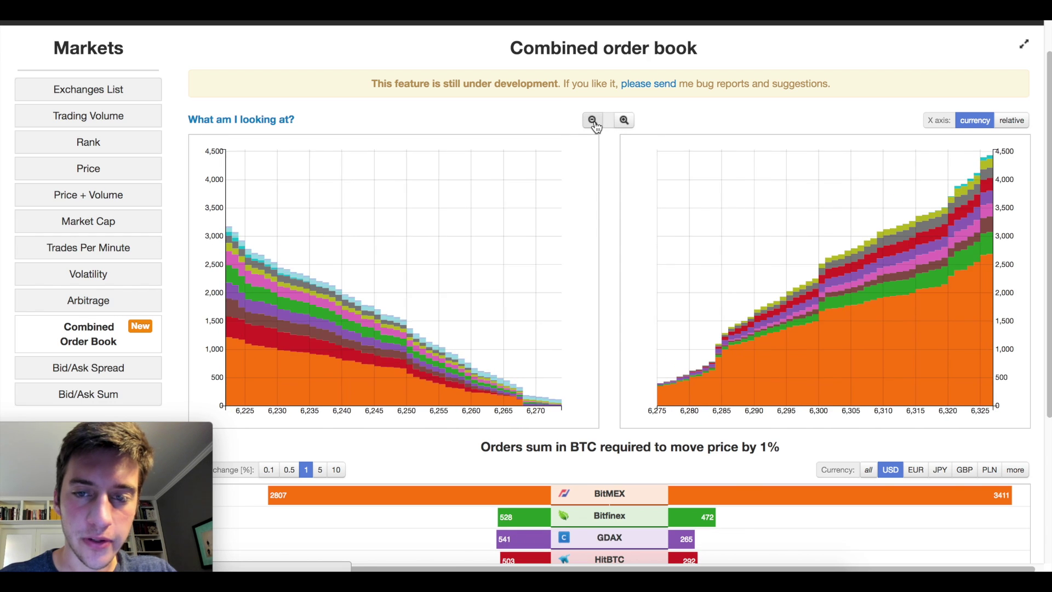
- Examine the order book depth of individual exchanges such as Bitfinex and BitMEX, and zoom the depth charts in one level
scroll(597, 279, down, 2)
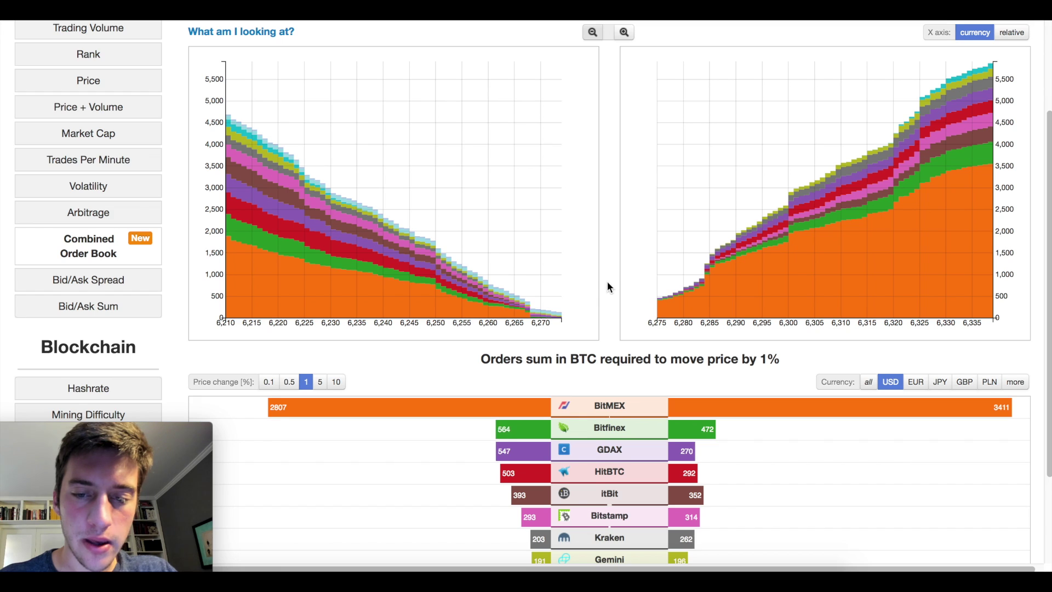
scroll(606, 282, down, 1)
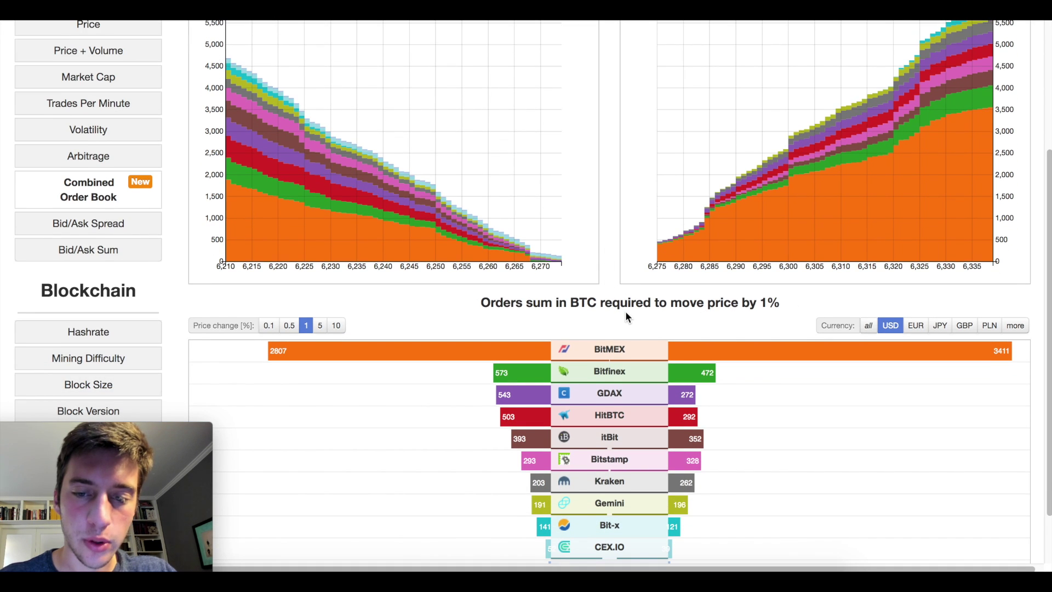
scroll(626, 317, up, 2)
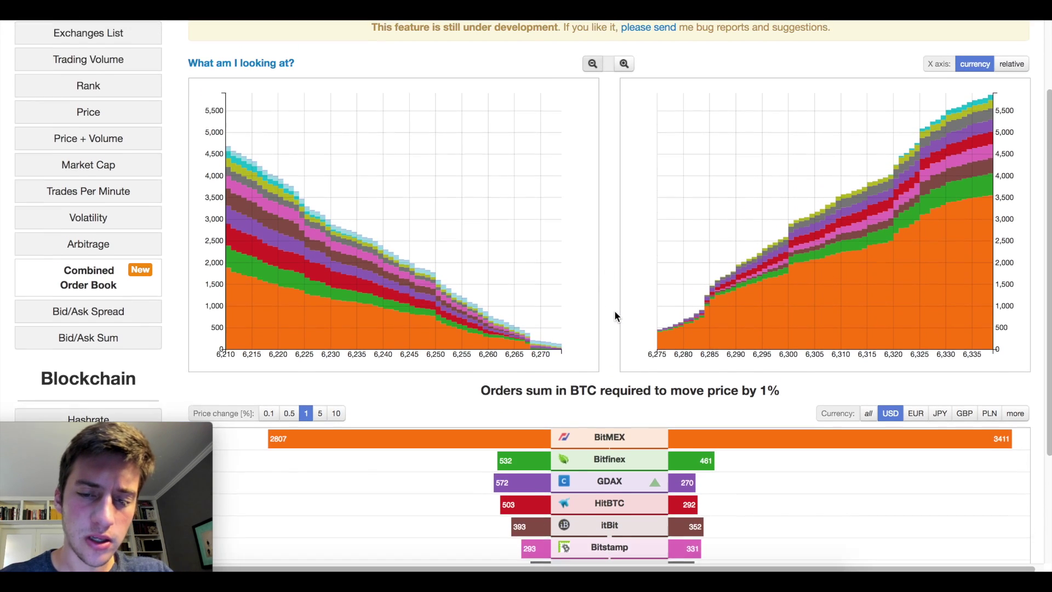
mouse_move(614, 480)
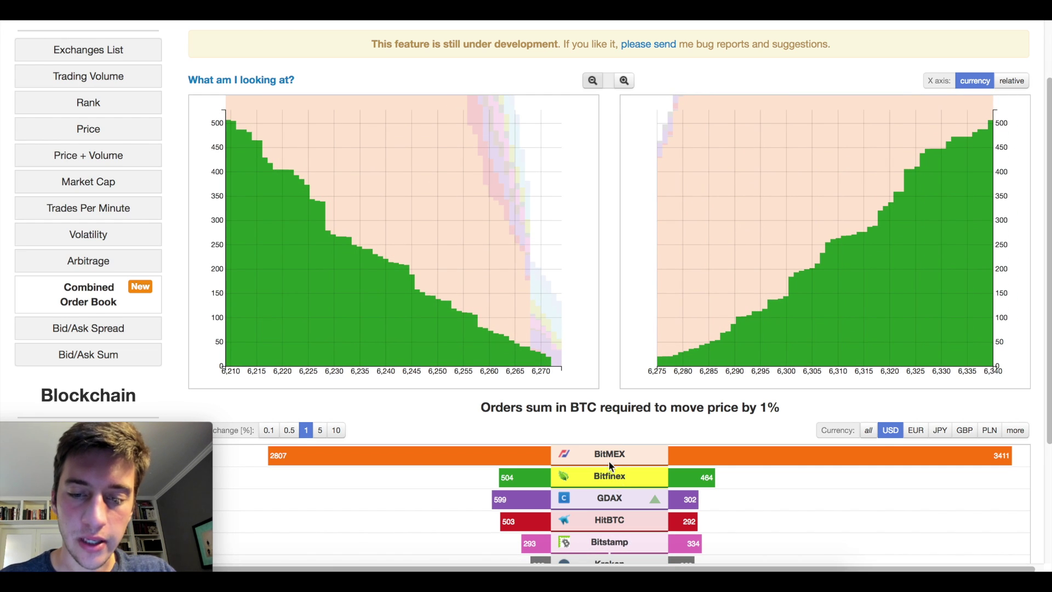
mouse_move(608, 459)
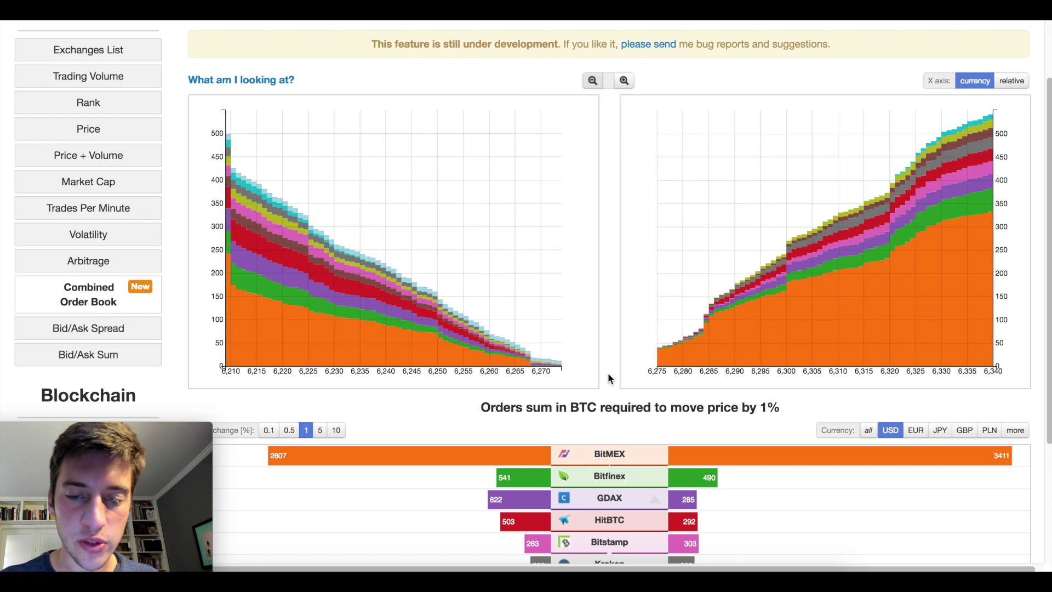
scroll(607, 377, up, 1)
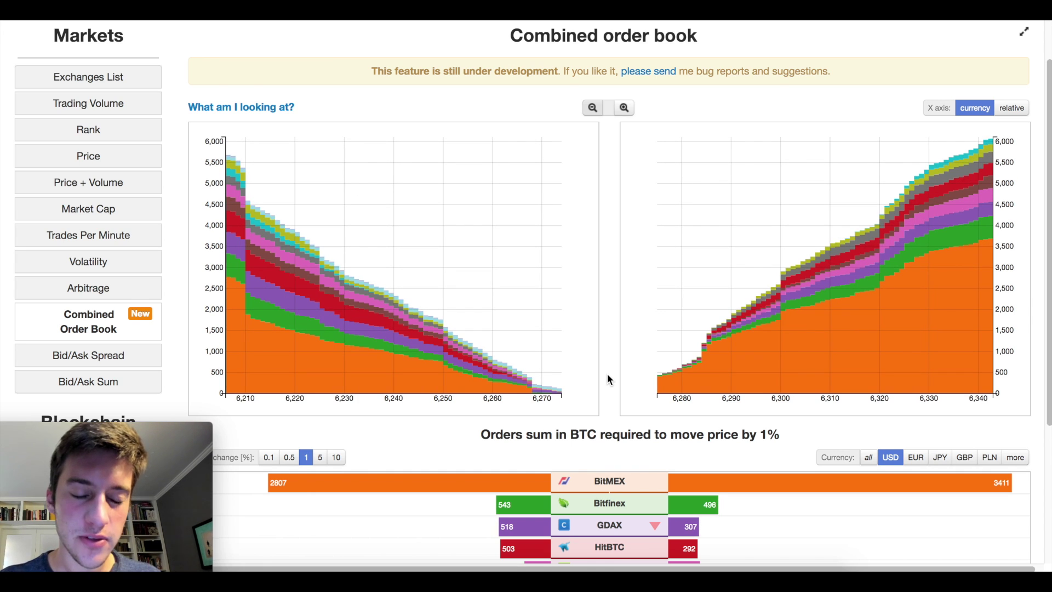
scroll(608, 377, up, 1)
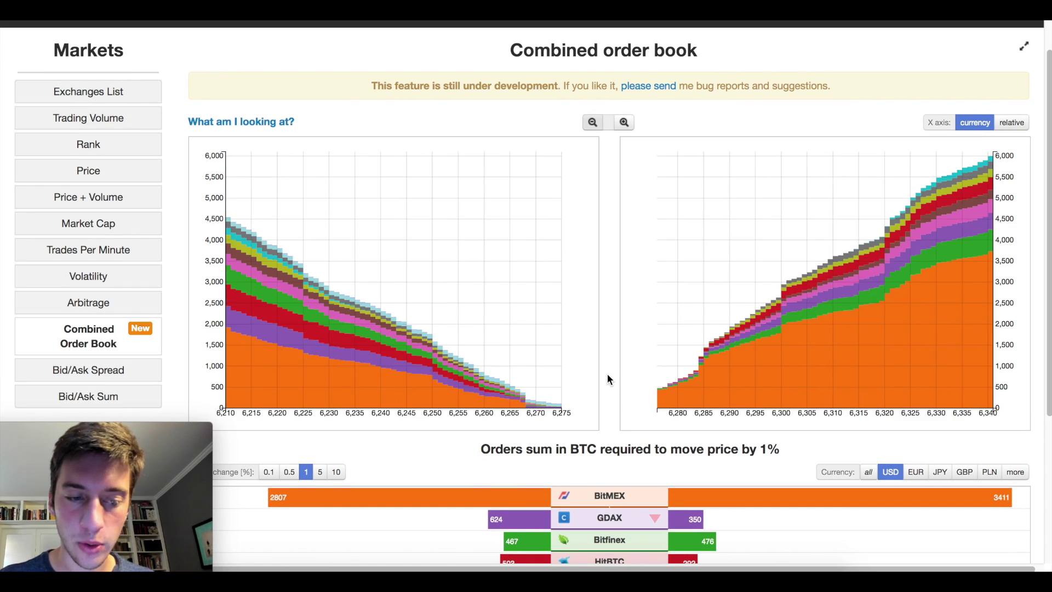
scroll(608, 377, up, 1)
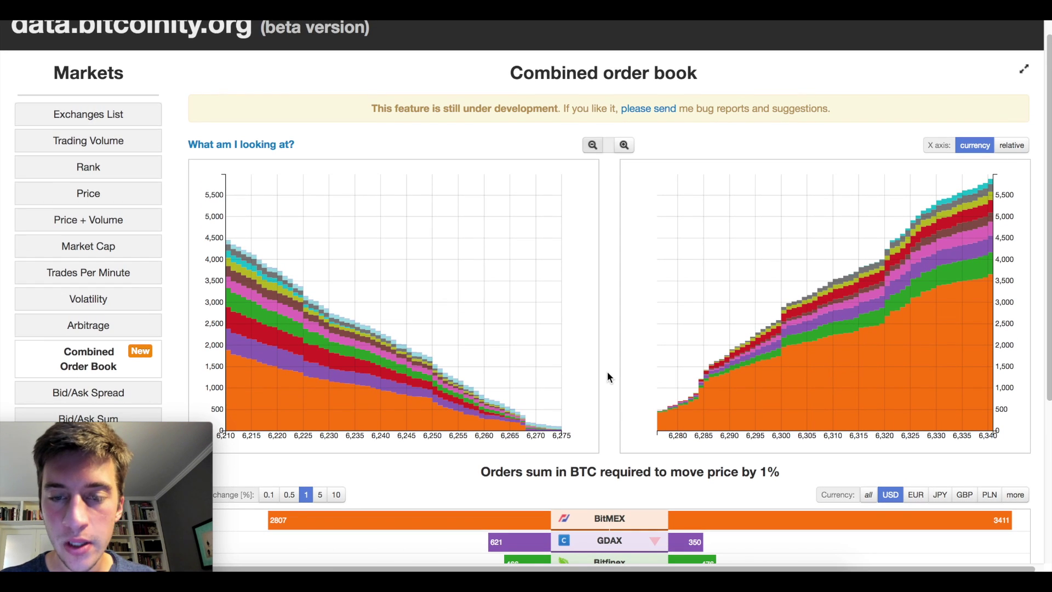
scroll(607, 371, down, 2)
click(626, 95)
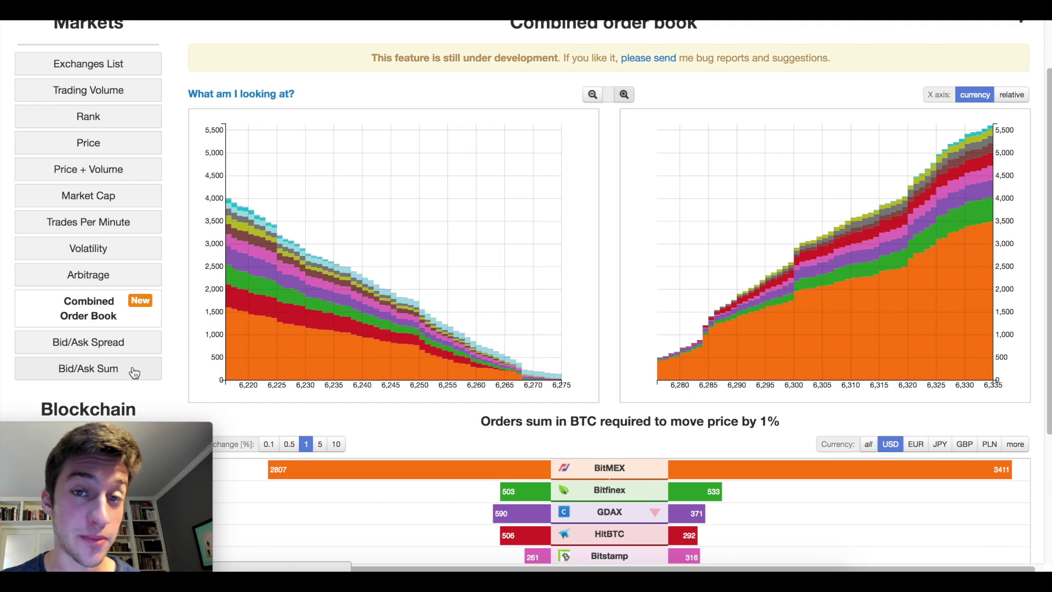
- Open the Bid/Ask Sum chart and set its sum within price range to 1%
scroll(134, 372, up, 1)
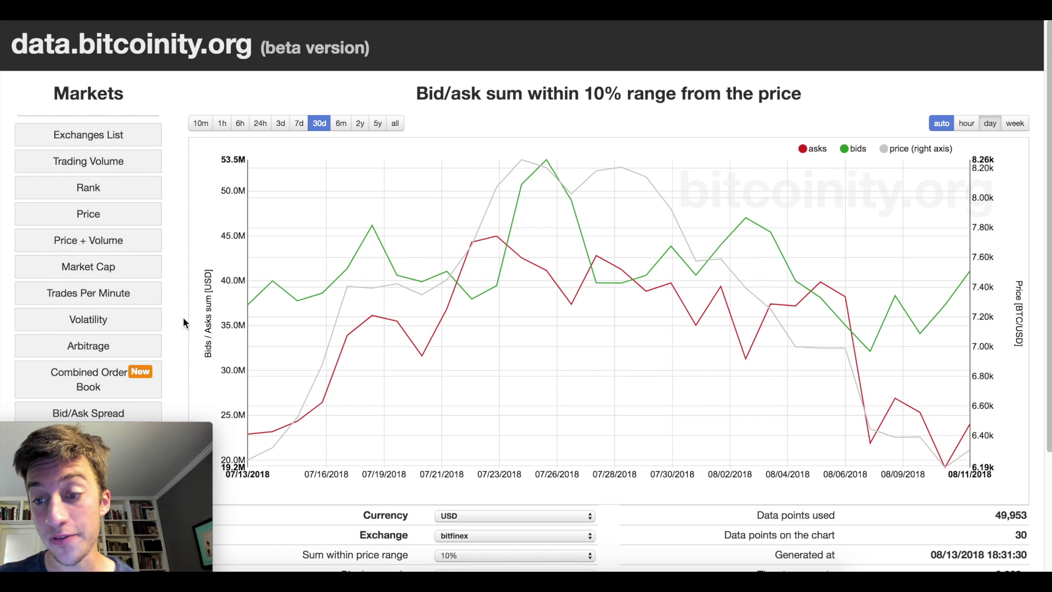
click(466, 555)
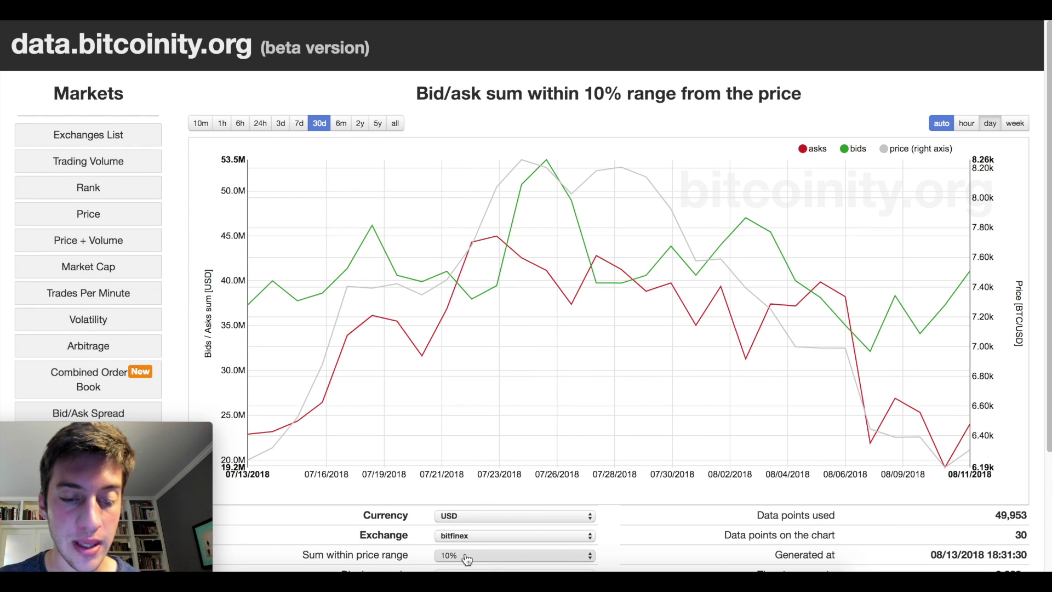
click(460, 527)
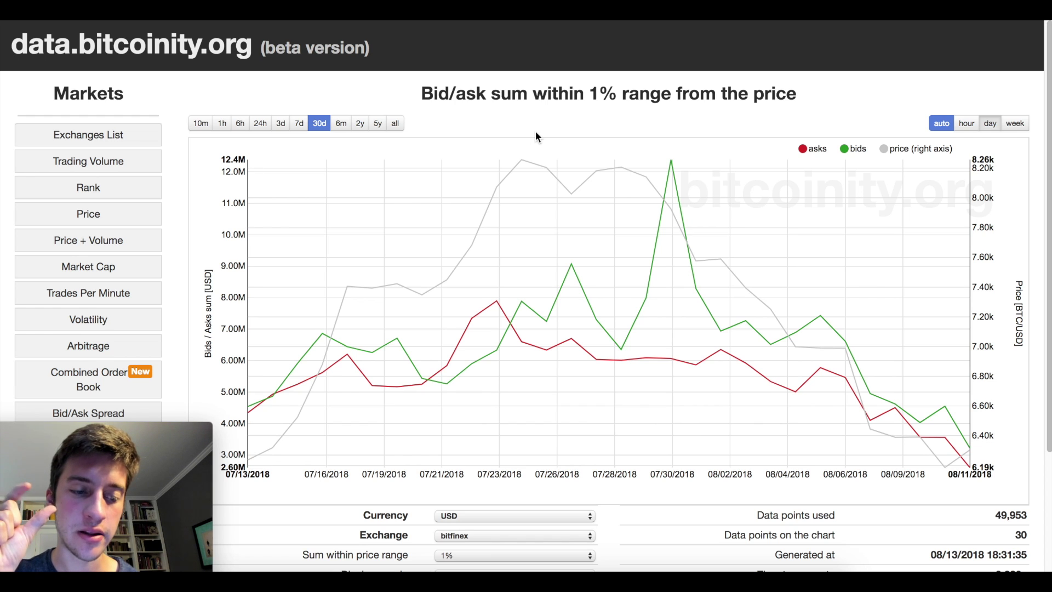
- Compare the asks alone and the bids alone against the price, and show both series together again
click(849, 153)
mouse_move(496, 164)
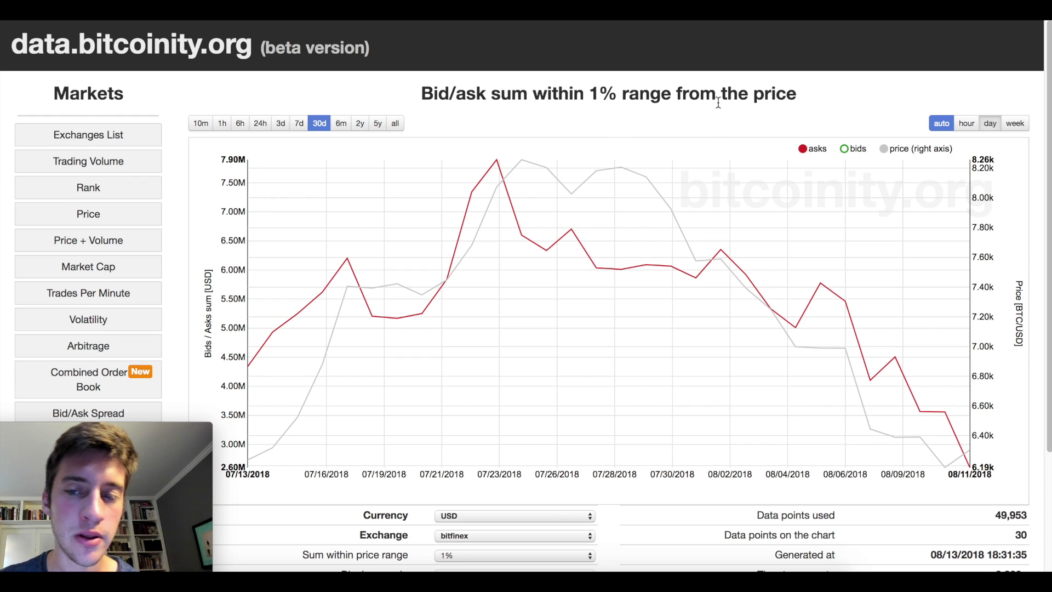
click(804, 149)
click(847, 149)
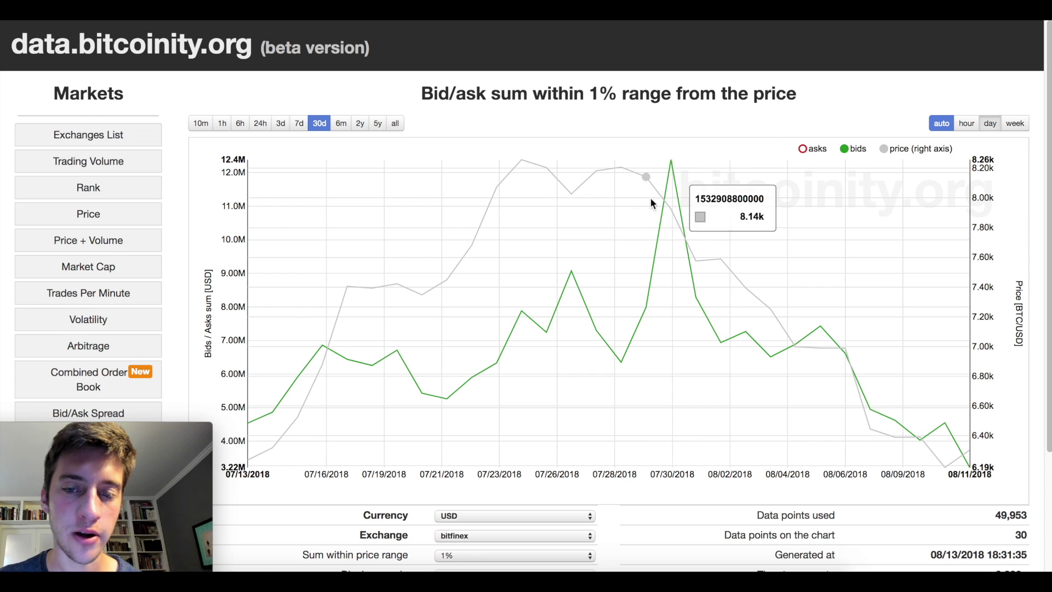
scroll(658, 275, down, 1)
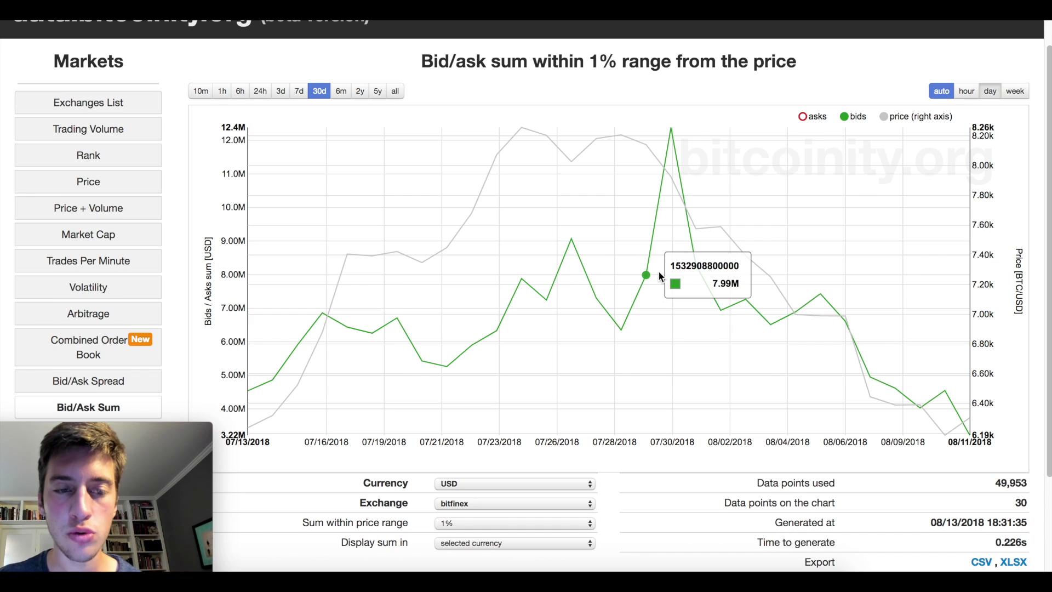
click(804, 118)
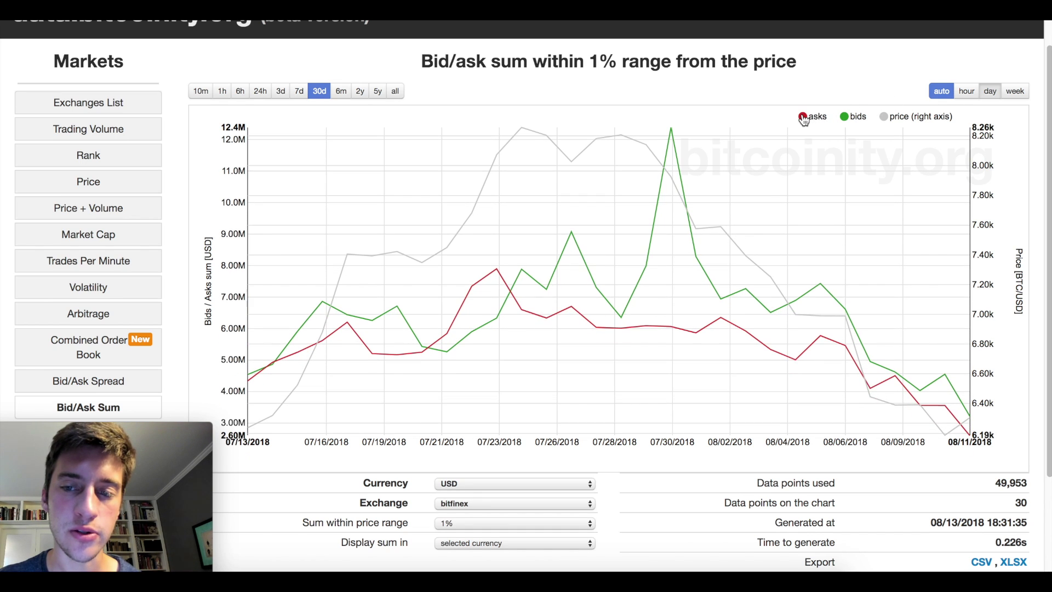
- View the bid/ask sum over 6 hours, and change the timespan to 3 days
click(240, 91)
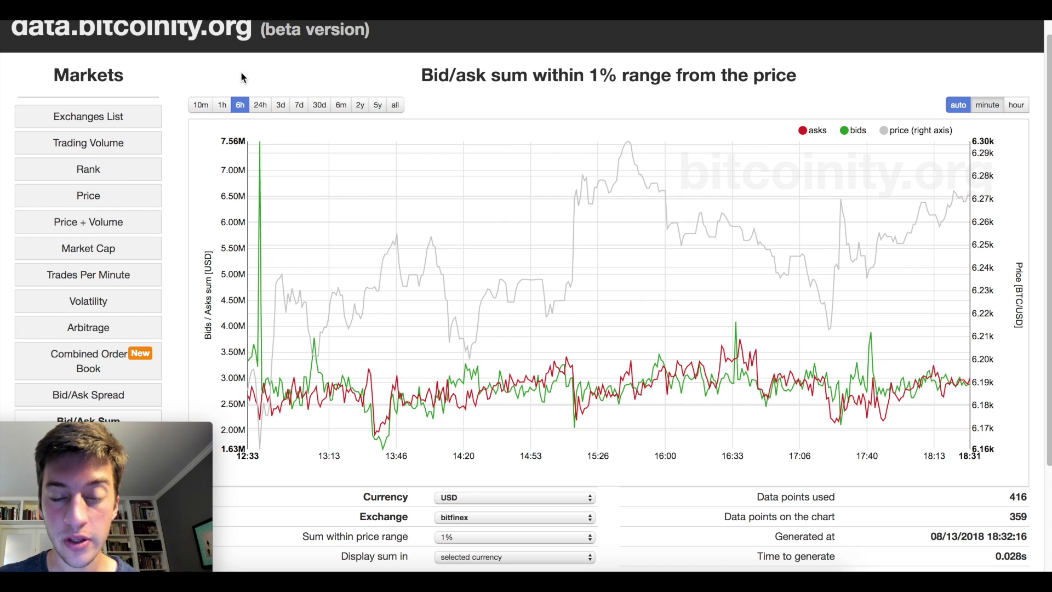
click(280, 104)
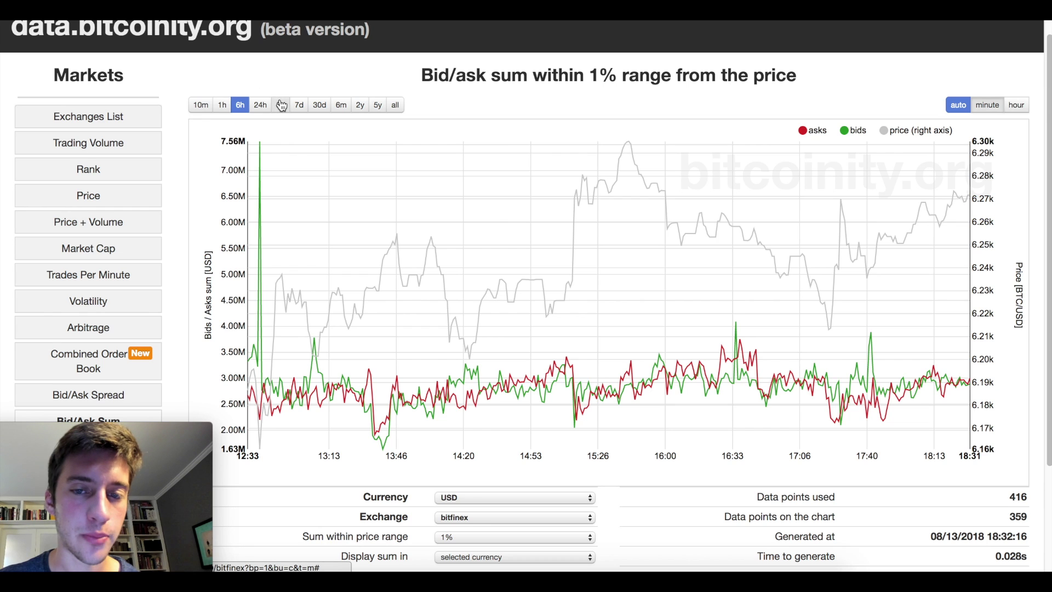
scroll(575, 423, down, 2)
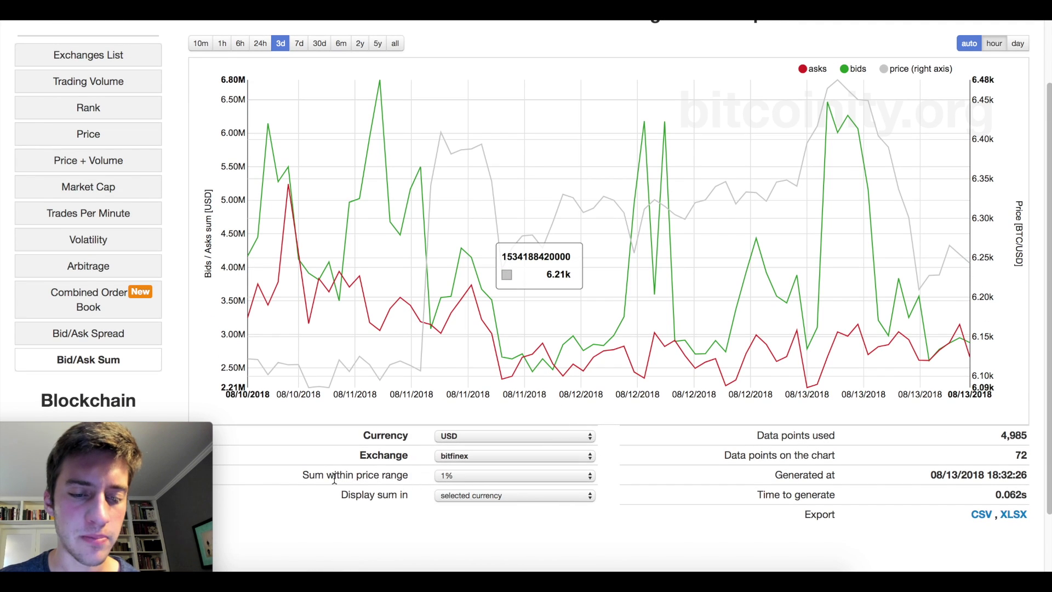
- Set the bid/ask sum's price range to 50%
click(444, 475)
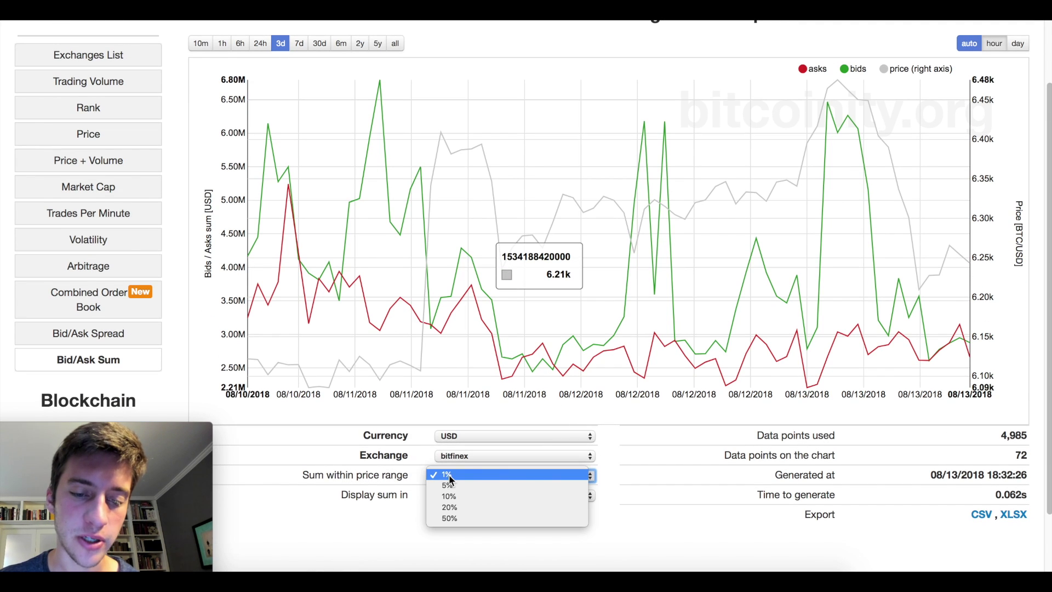
click(448, 522)
scroll(623, 496, up, 1)
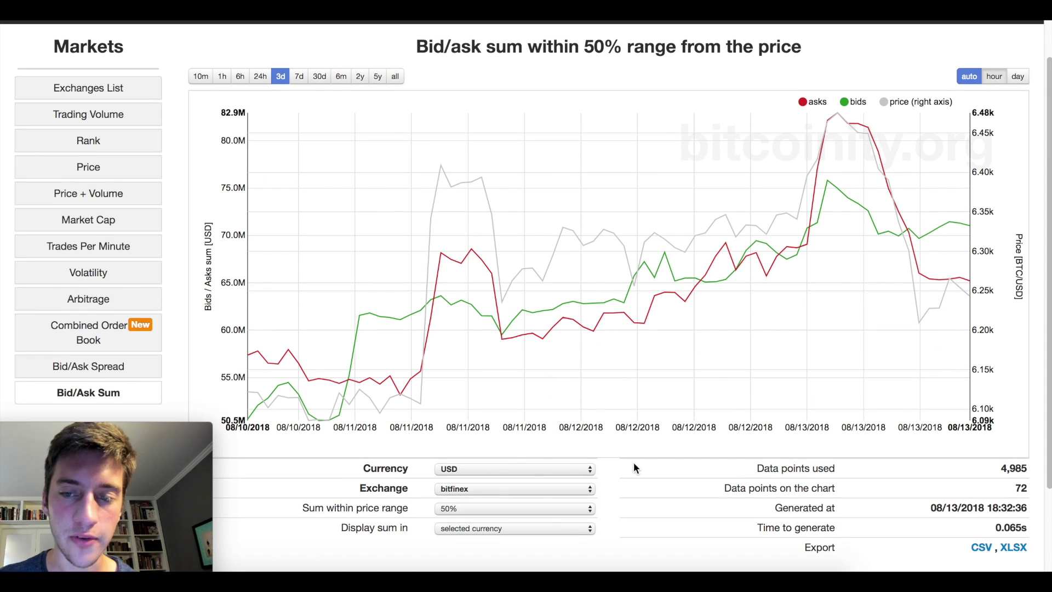
scroll(624, 470, up, 1)
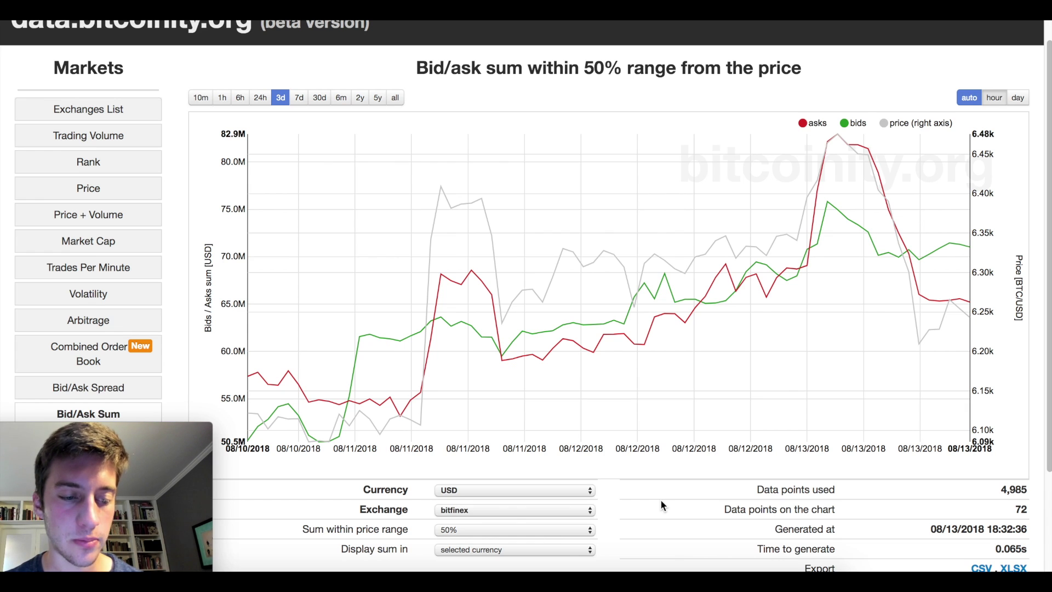
- Compare the asks alone against the price, show the bids again, and examine how both sums follow the price over 3 days
click(845, 125)
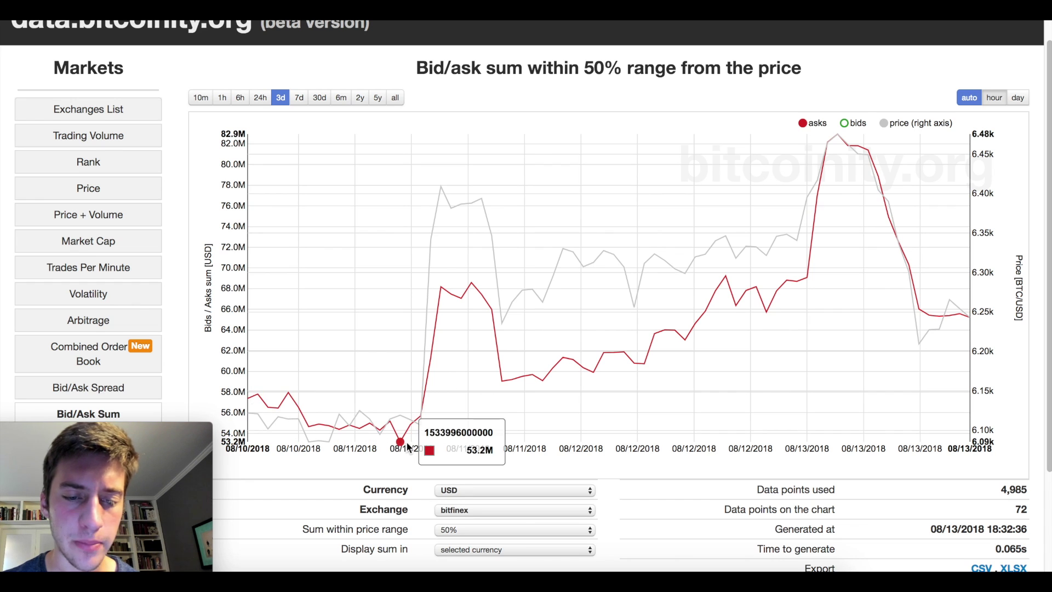
click(847, 123)
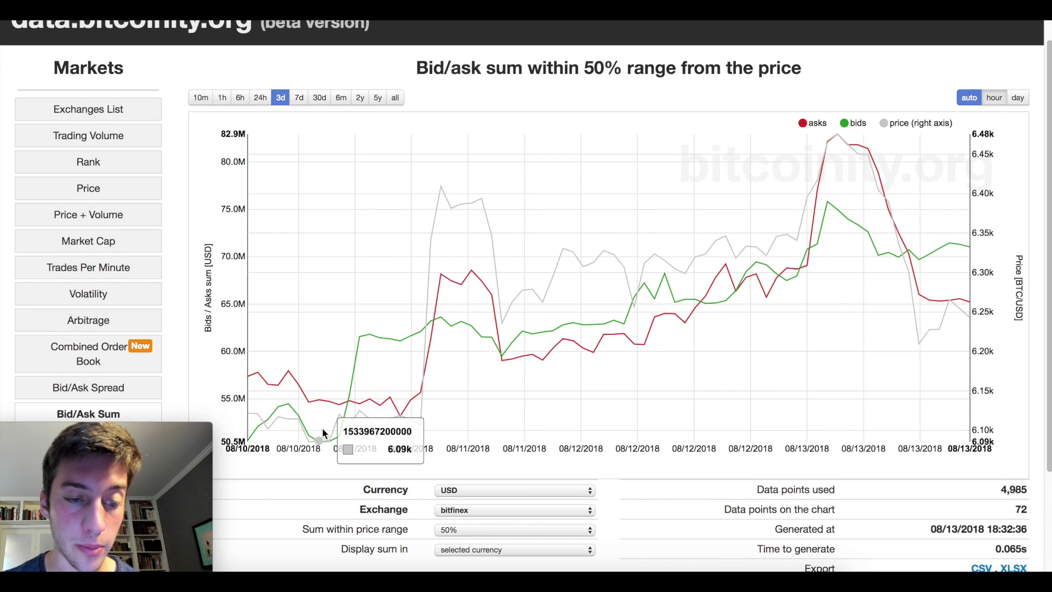
scroll(322, 429, down, 1)
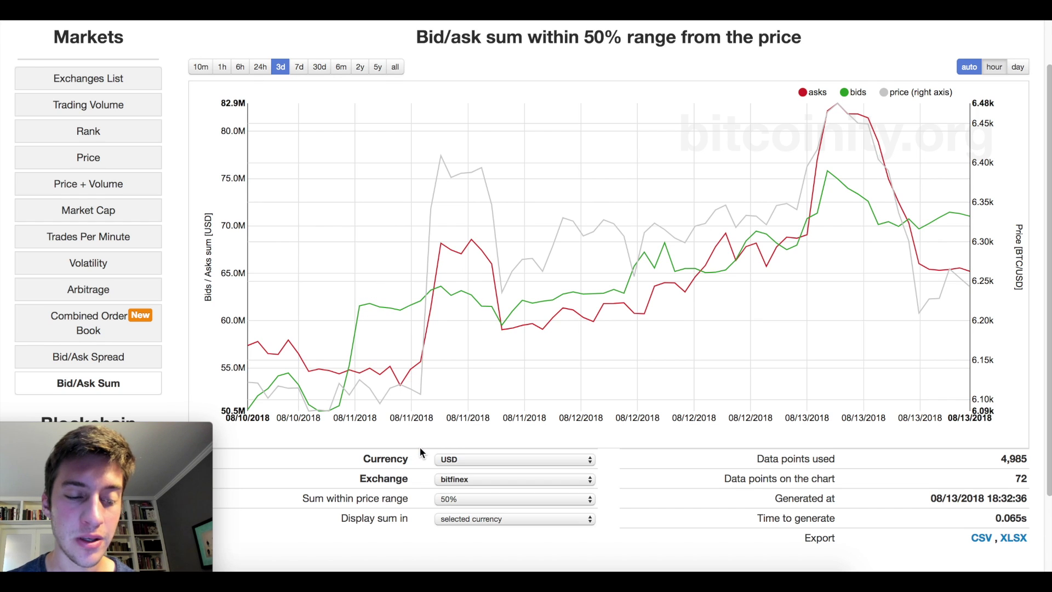
scroll(420, 446, up, 1)
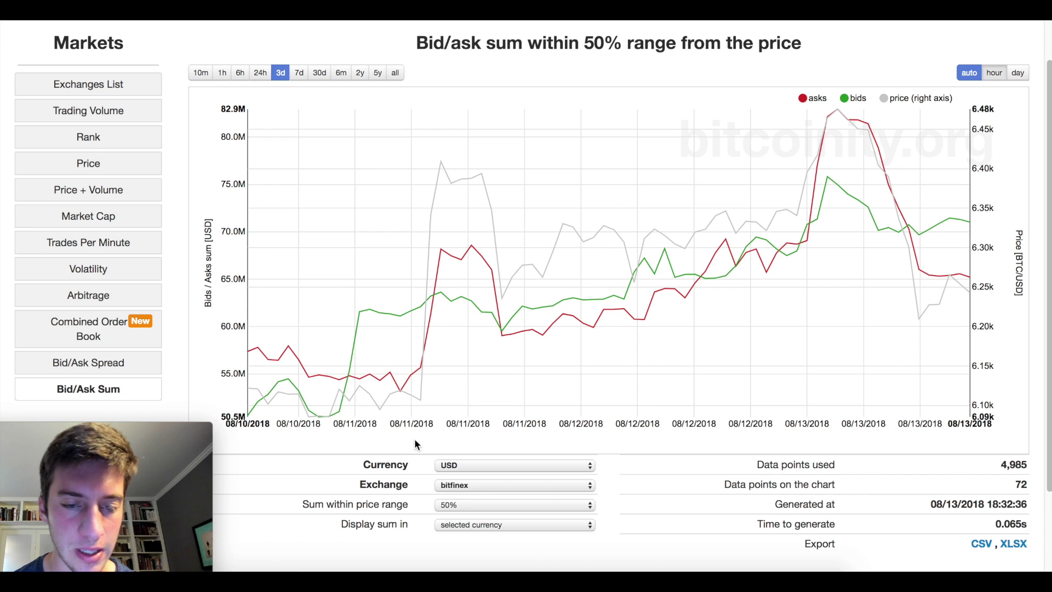
scroll(429, 478, up, 1)
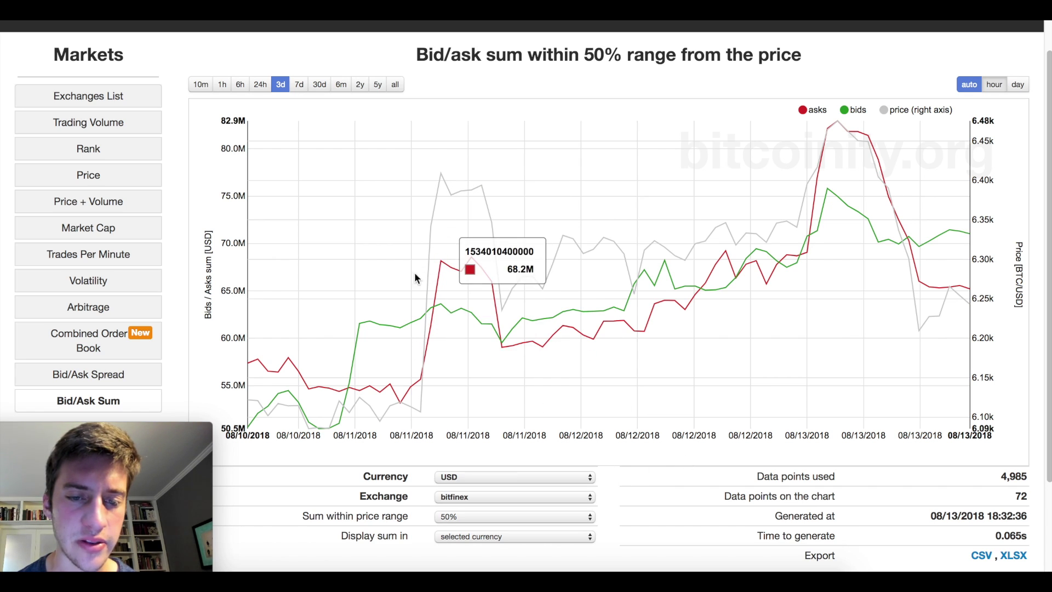
scroll(613, 463, up, 1)
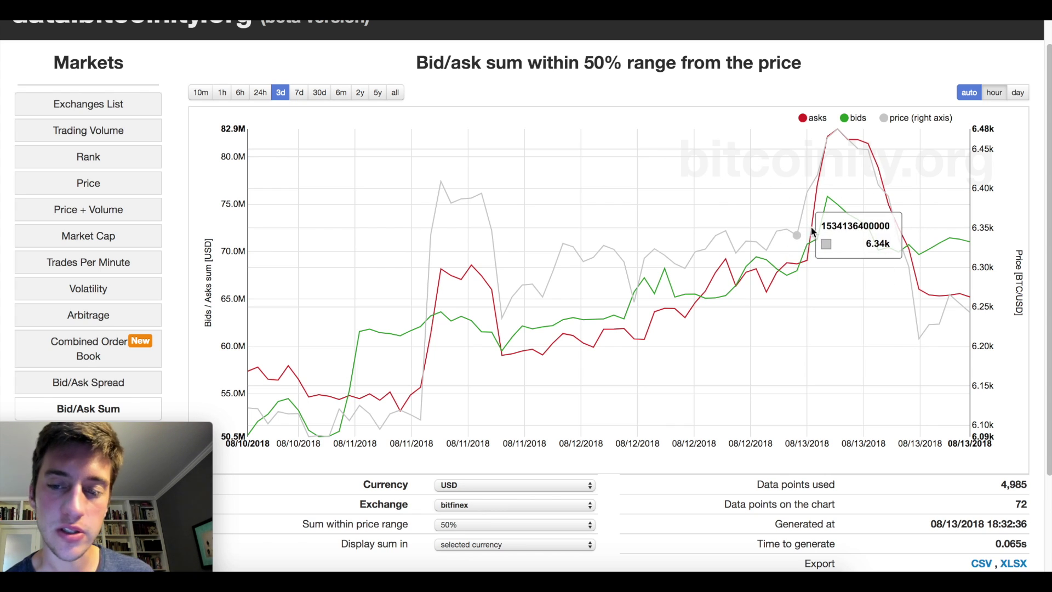
scroll(833, 170, down, 1)
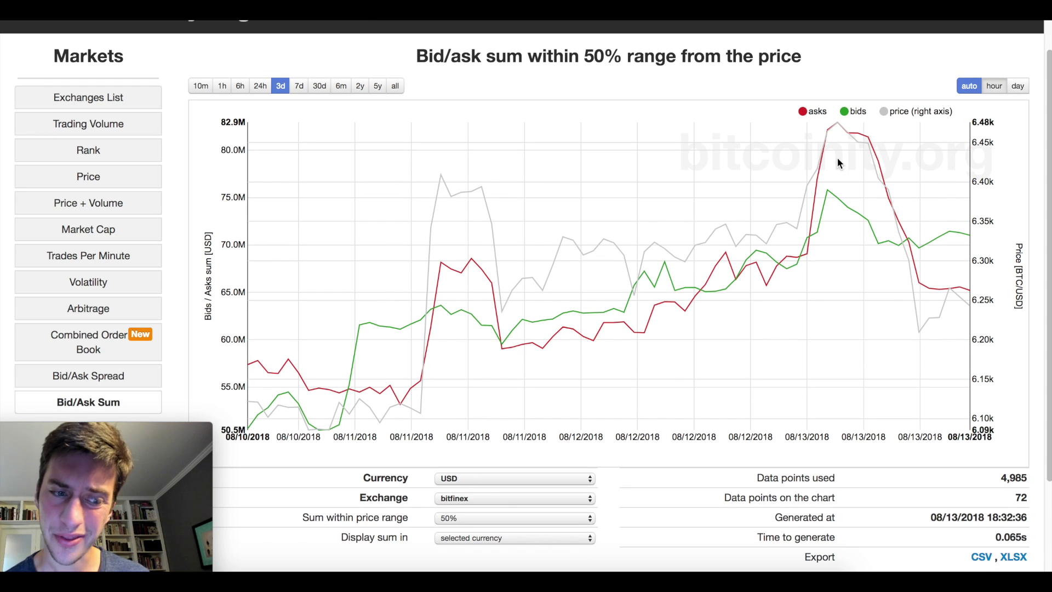
mouse_move(859, 146)
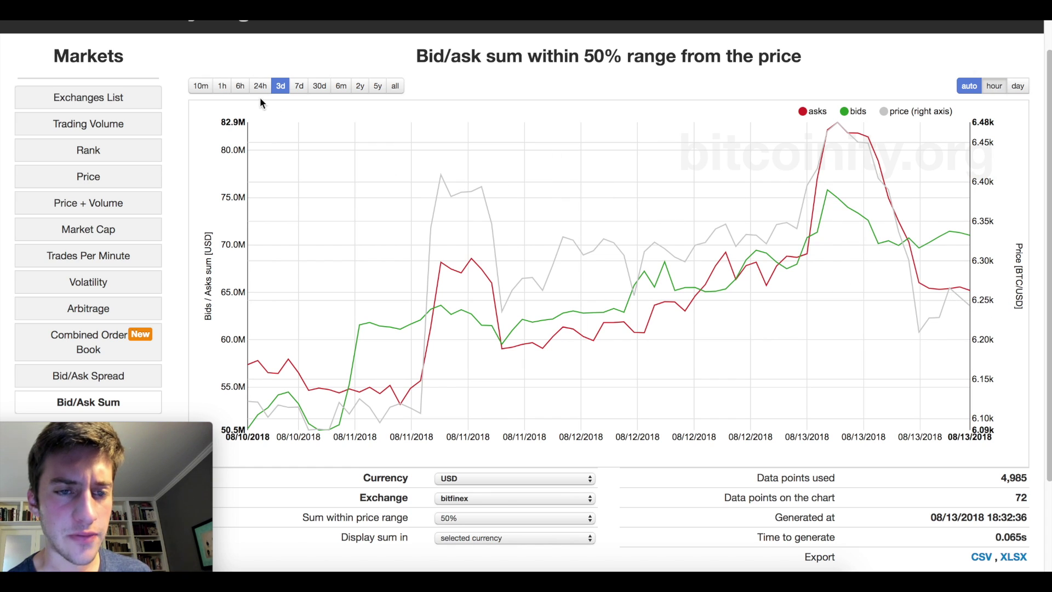
- Narrow the bid/ask sum's price range to 5%
click(530, 524)
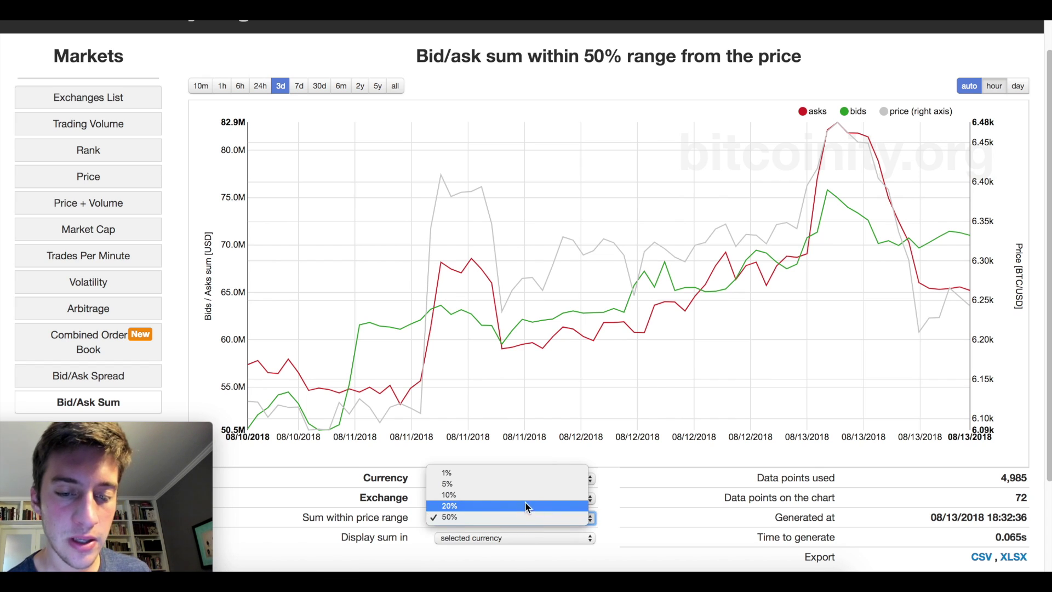
click(452, 484)
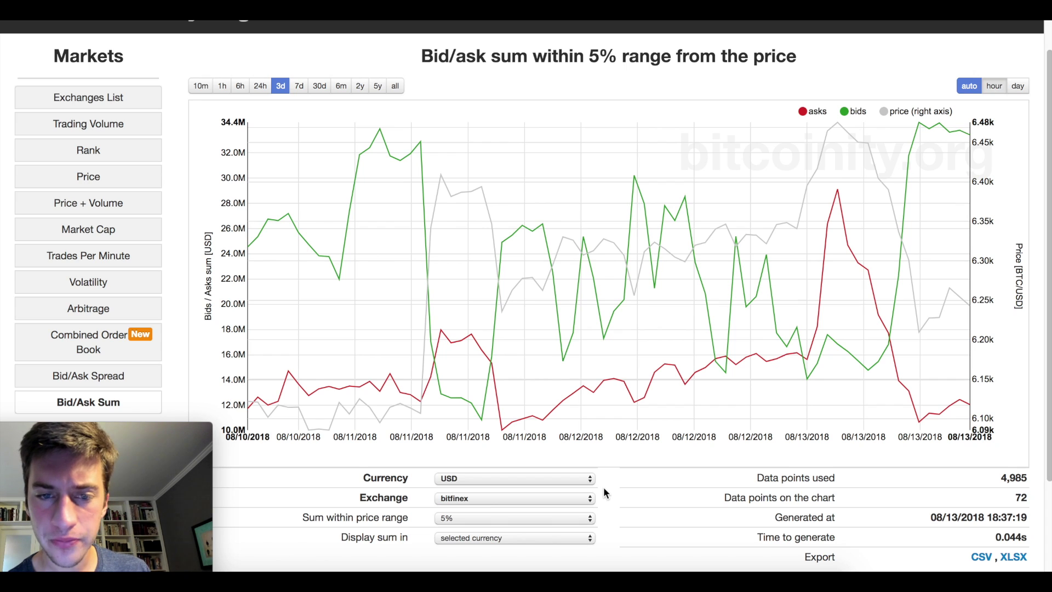
mouse_move(382, 142)
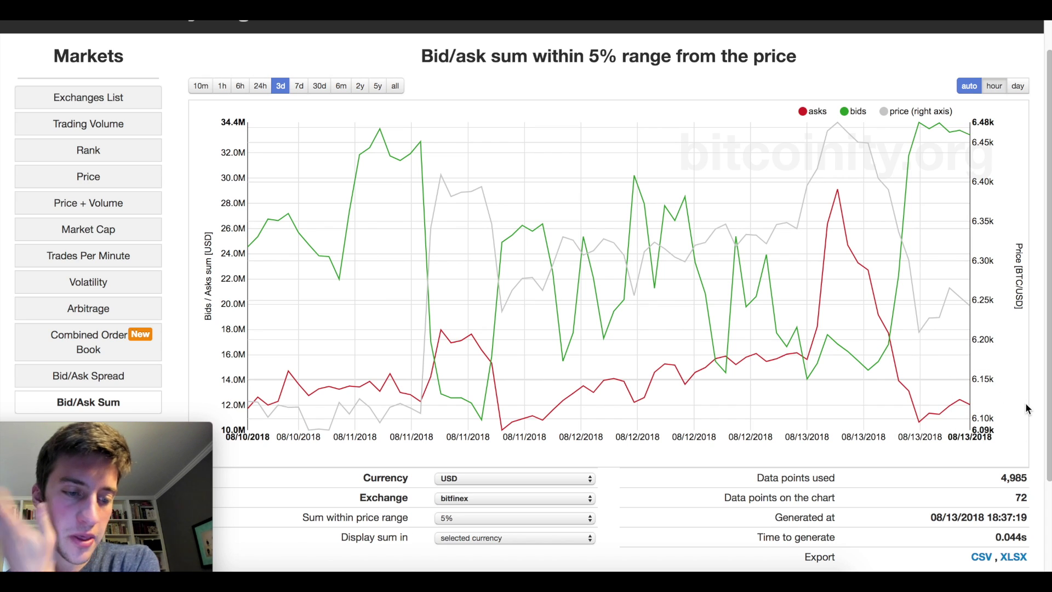
- Change the timespan to 7 days and inspect the bid, ask and price values at the chart's peaks, dips and latest points
click(299, 86)
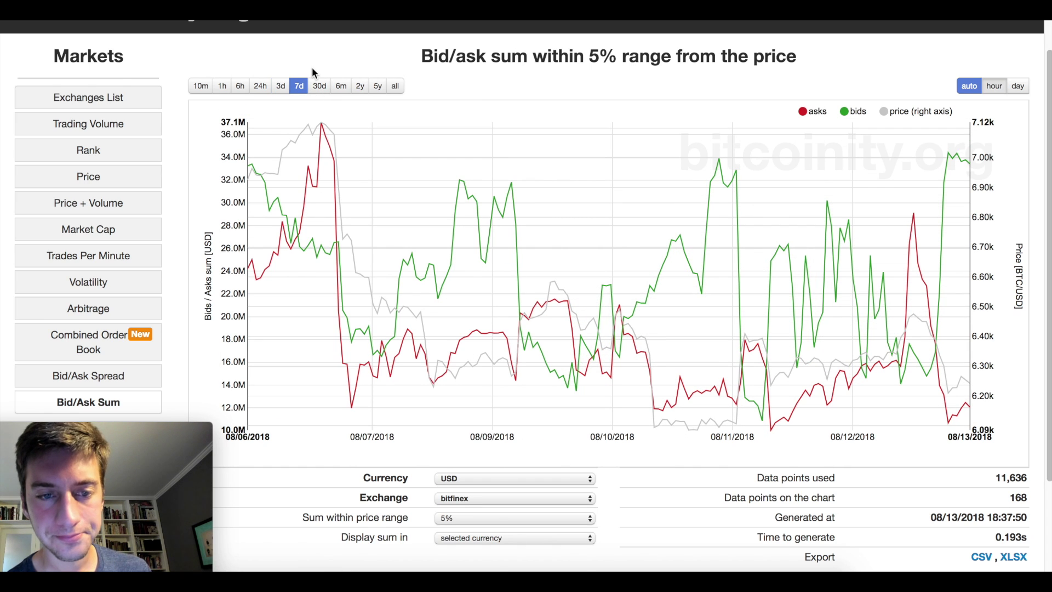
mouse_move(313, 183)
mouse_move(315, 248)
mouse_move(492, 191)
mouse_move(561, 309)
mouse_move(667, 453)
mouse_move(721, 172)
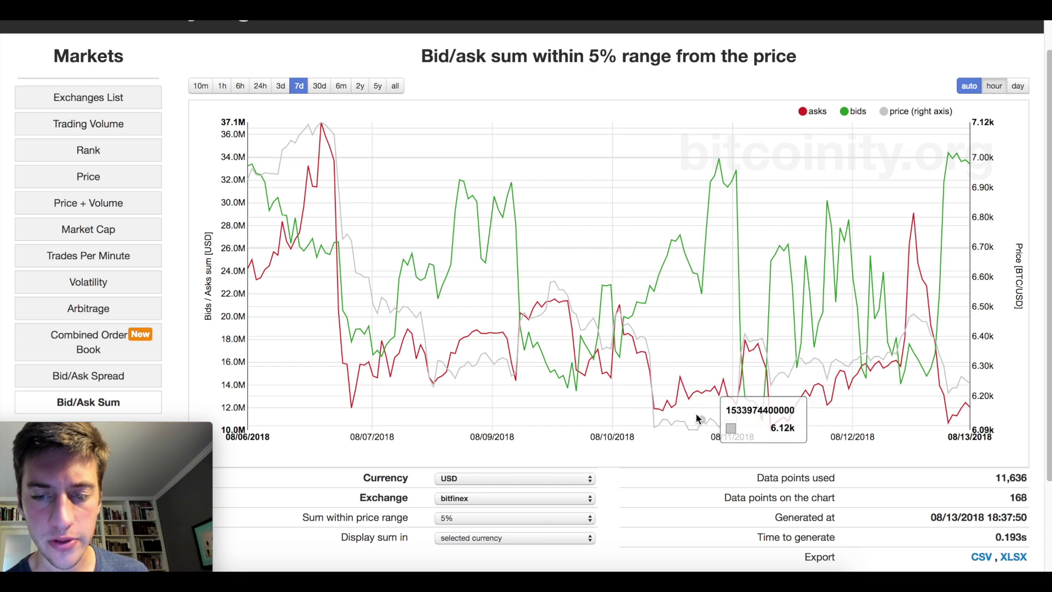
mouse_move(827, 277)
mouse_move(931, 360)
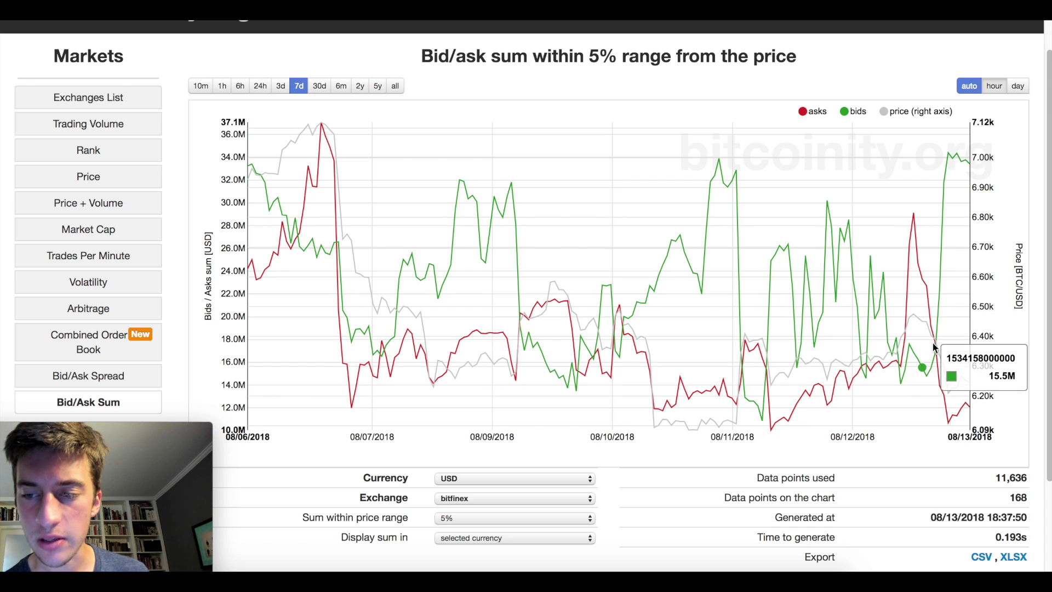
mouse_move(968, 172)
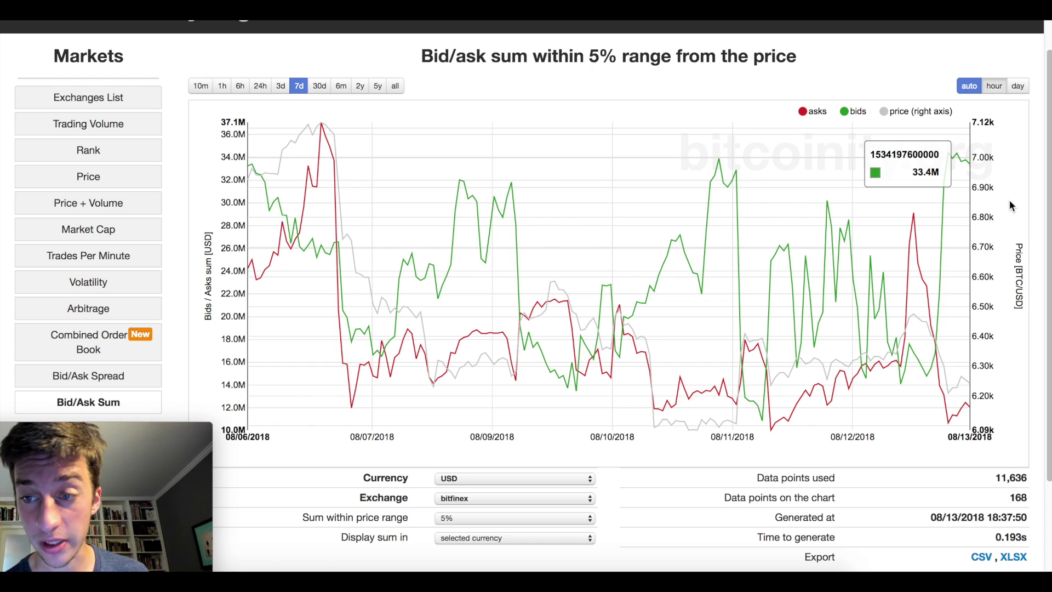
mouse_move(969, 146)
mouse_move(953, 407)
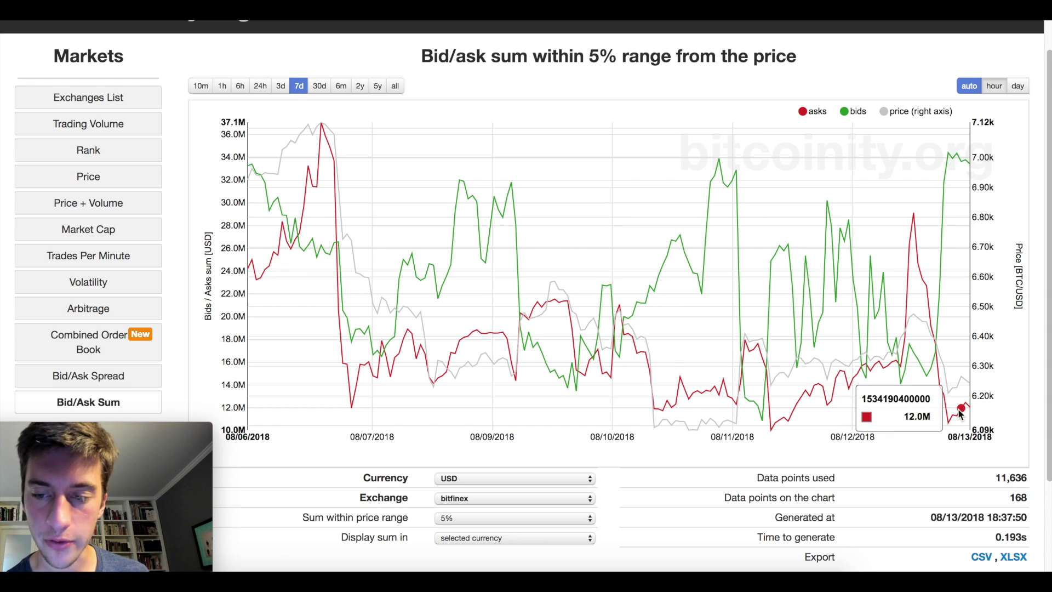
- Set the sum within price range back to 50% on the 7-day chart
click(459, 520)
click(459, 552)
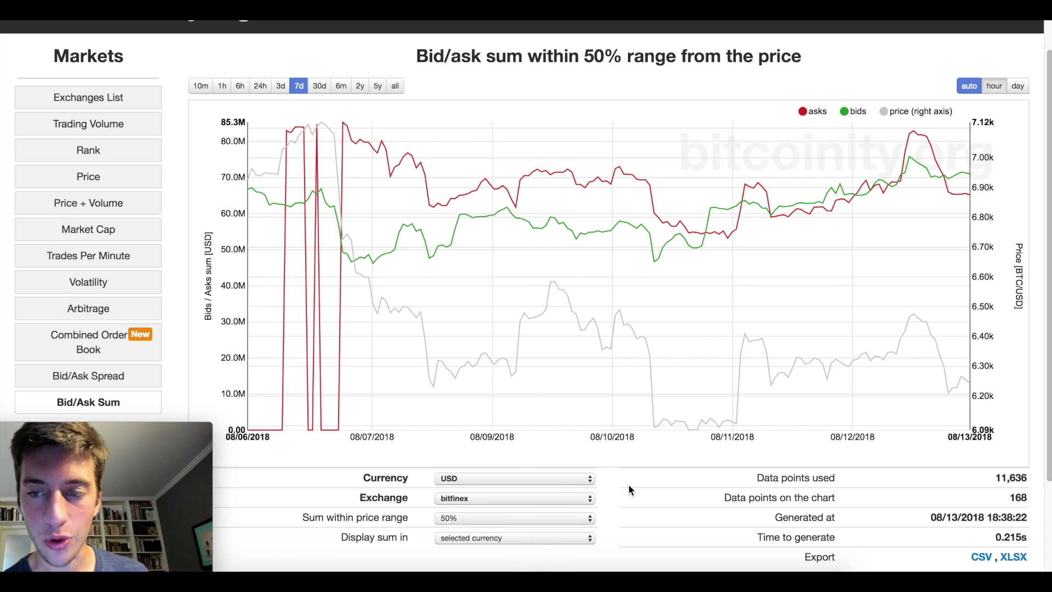
click(549, 519)
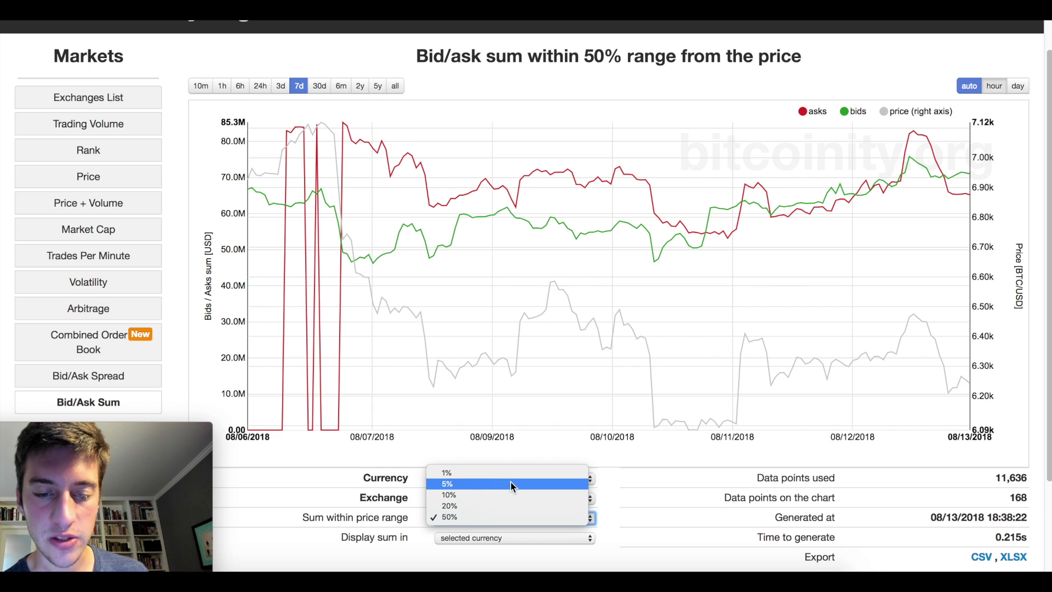
click(602, 504)
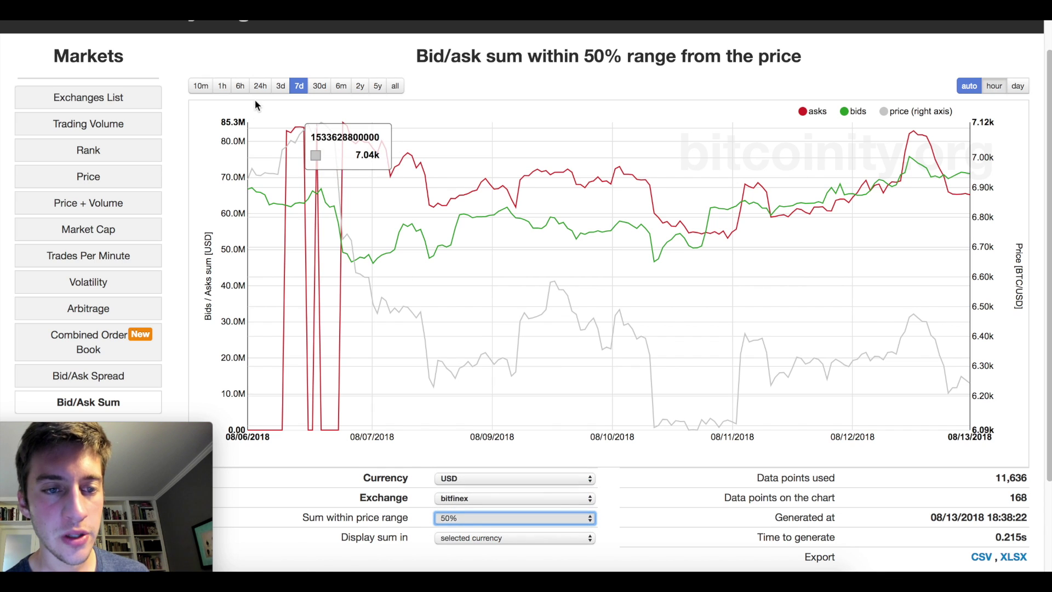
- Change the timespan to 24 hours and the chart resolution to minute
click(260, 86)
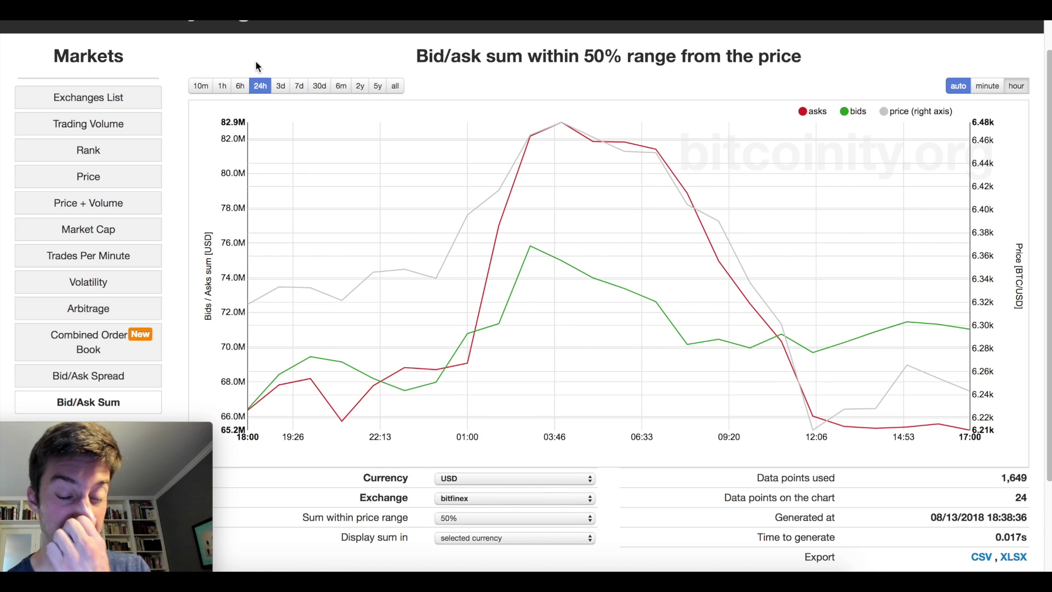
click(981, 88)
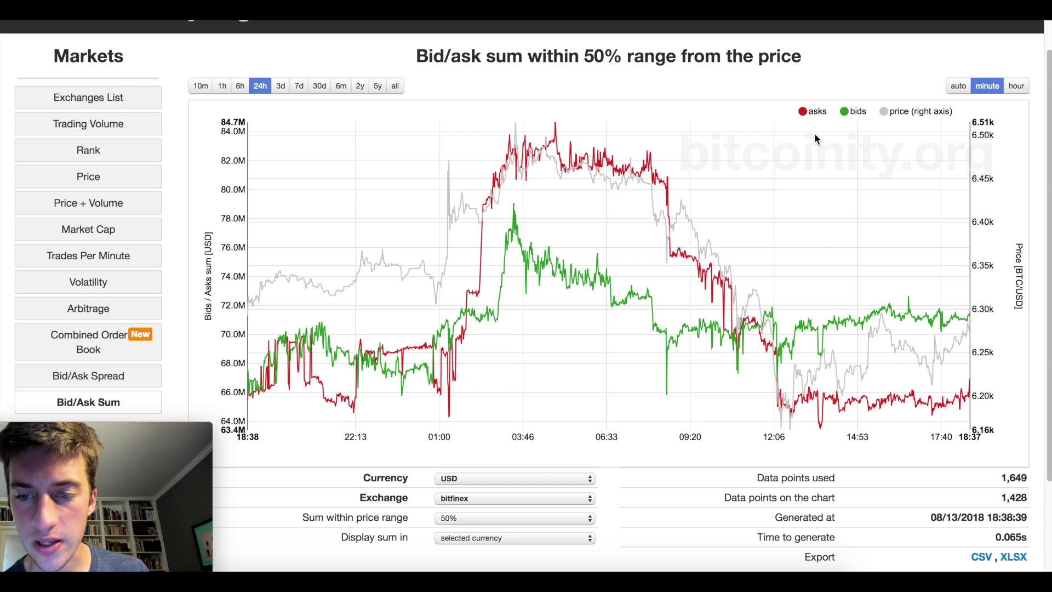
- Compare the bids alone and the asks alone against the price, and show both series together again
click(814, 111)
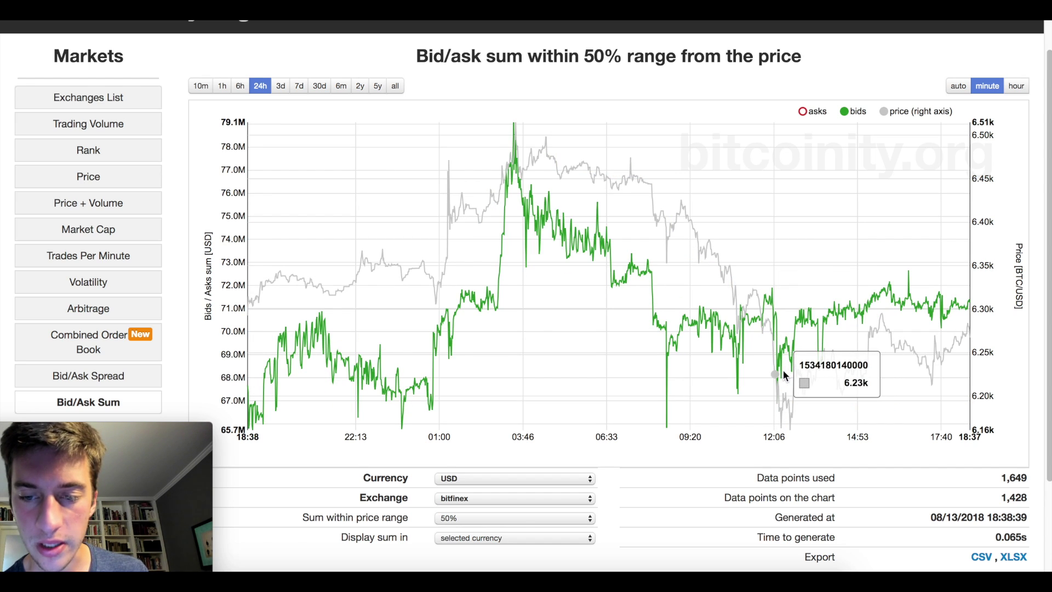
click(845, 114)
click(808, 111)
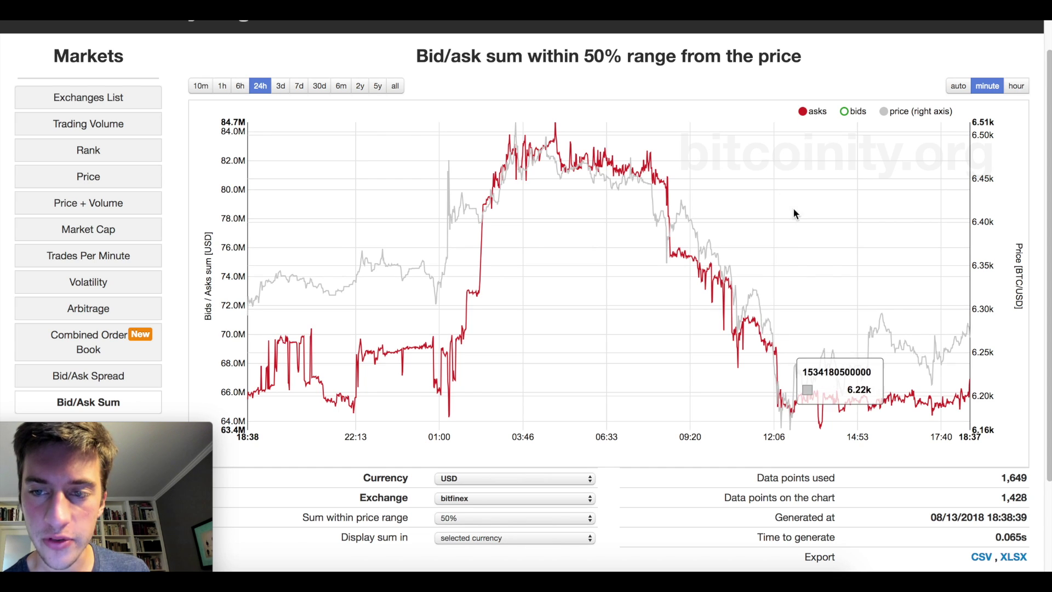
click(844, 112)
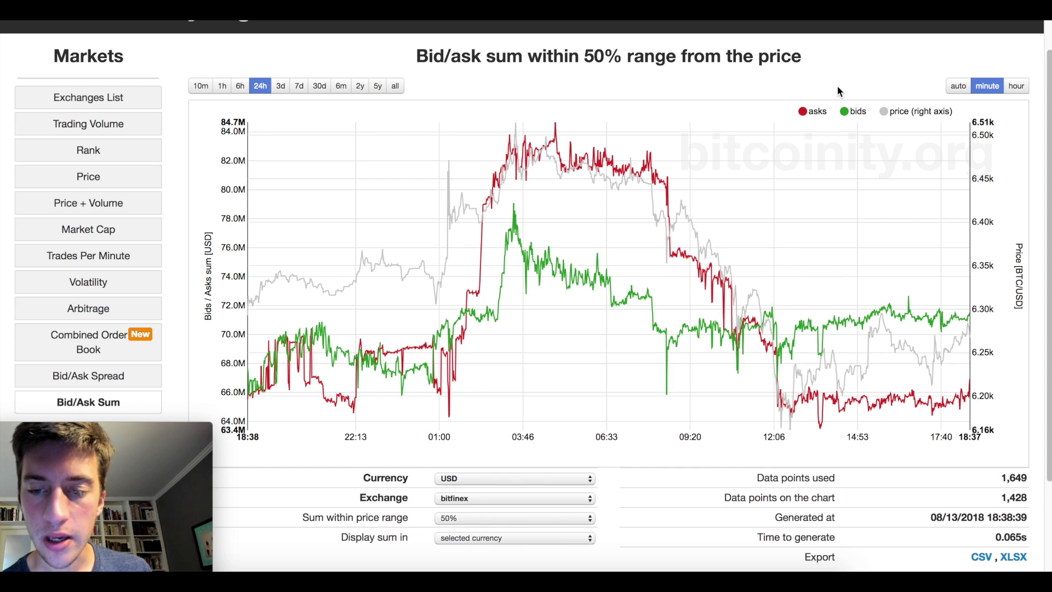
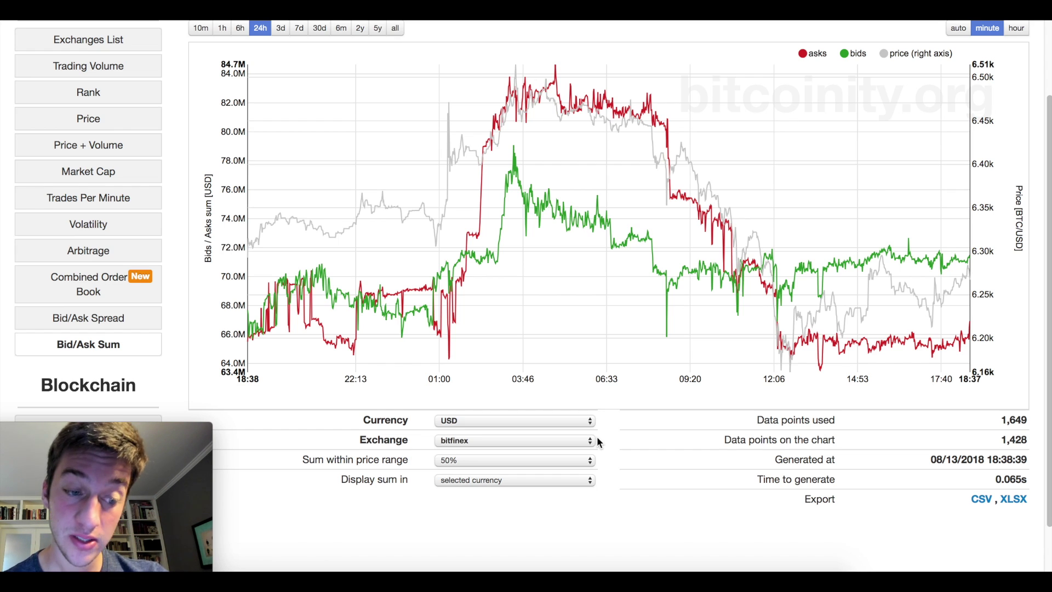
- Switch the chart's exchange to bitmex, keeping the sum within price range at 50%
click(570, 439)
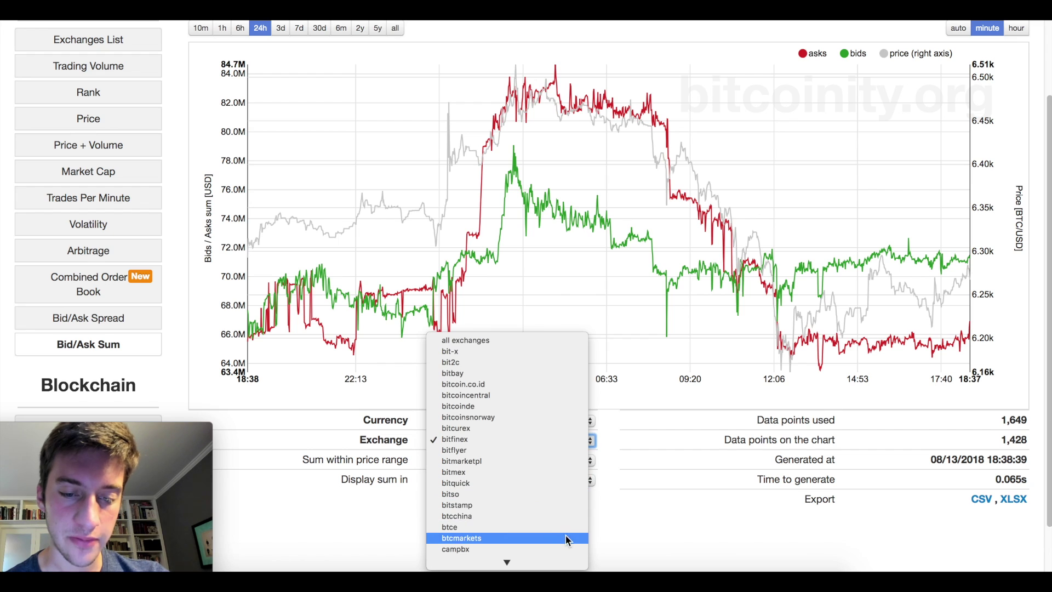
click(560, 473)
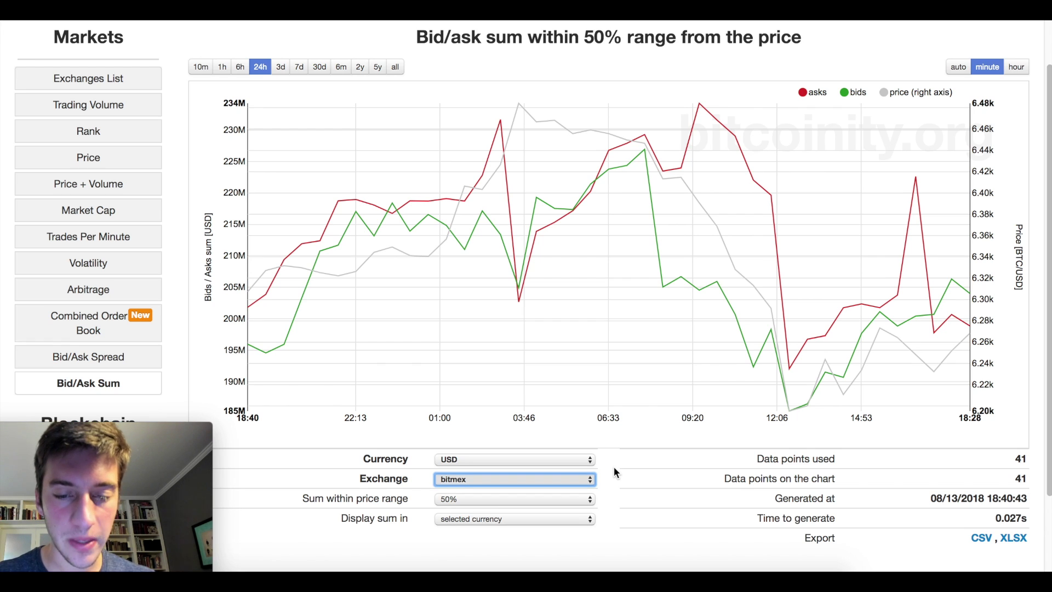
scroll(615, 473, up, 1)
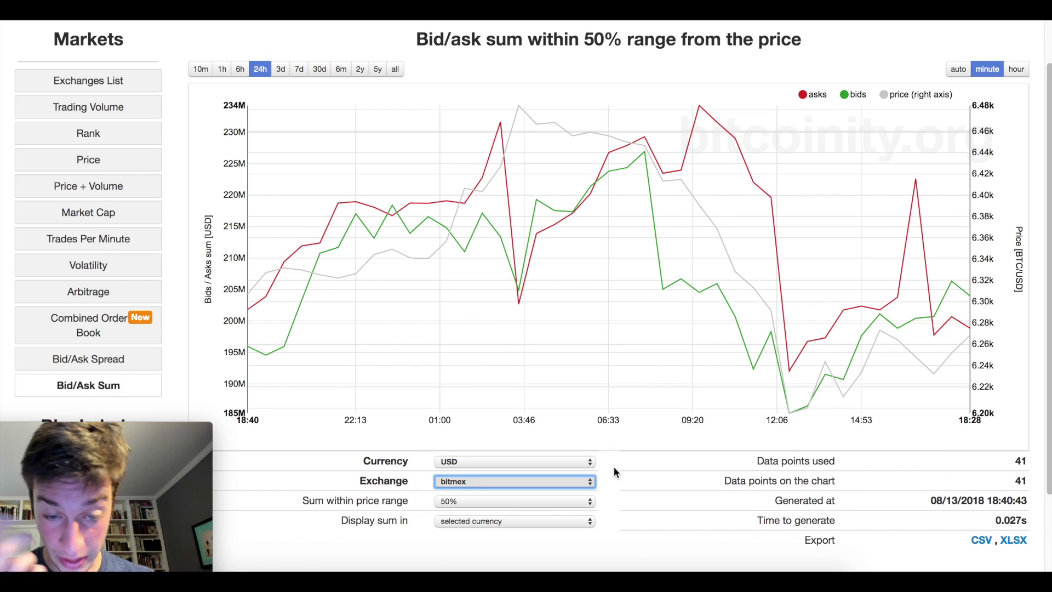
click(598, 463)
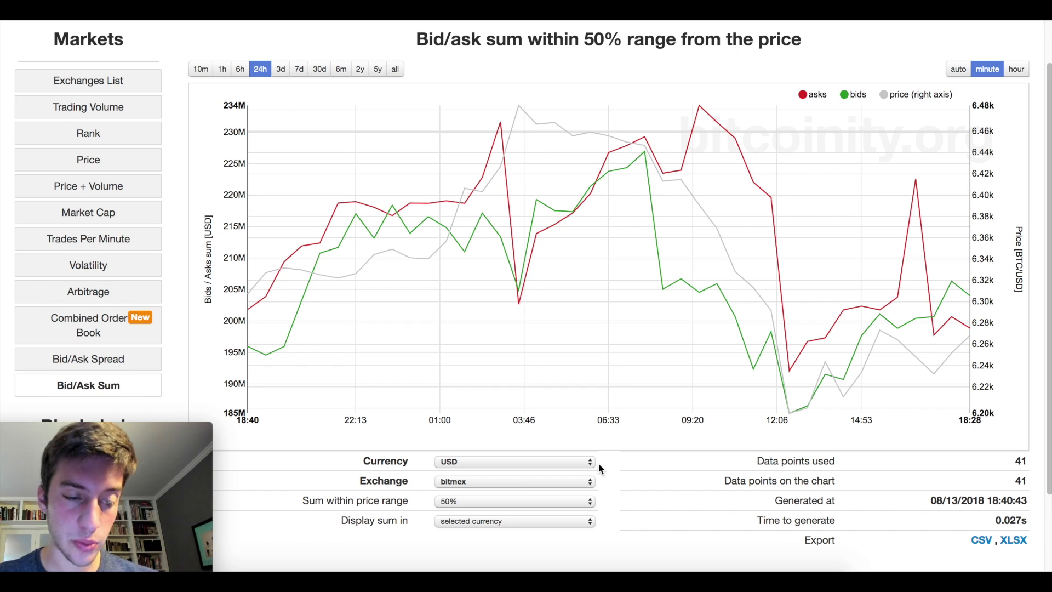
scroll(599, 463, up, 2)
click(455, 499)
click(439, 509)
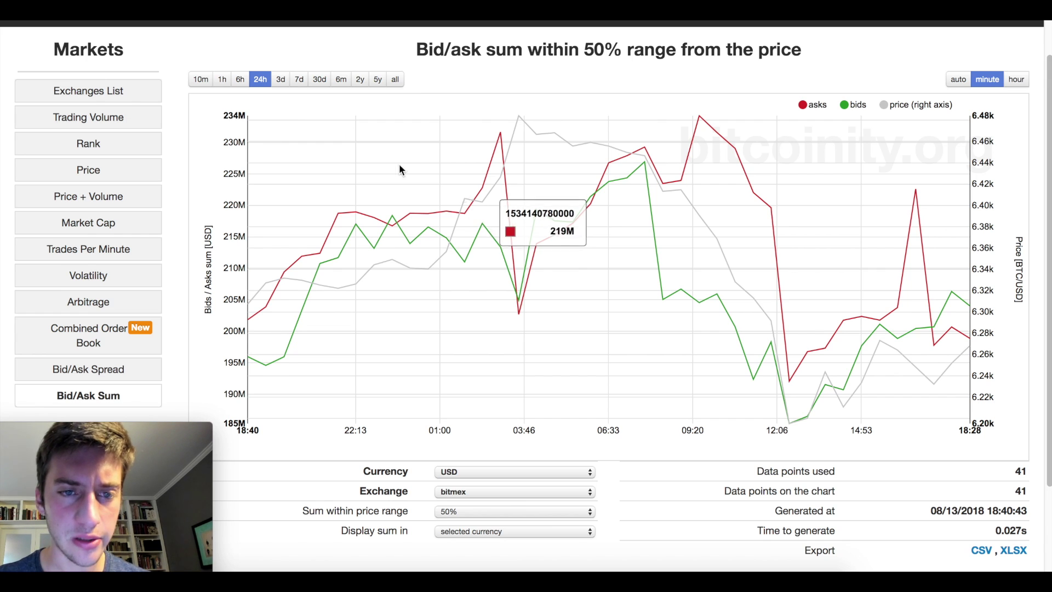
- Change the bitmex chart's timespan to 3 days, view the sum within a 5% price range, and set the range back to 50%
click(282, 76)
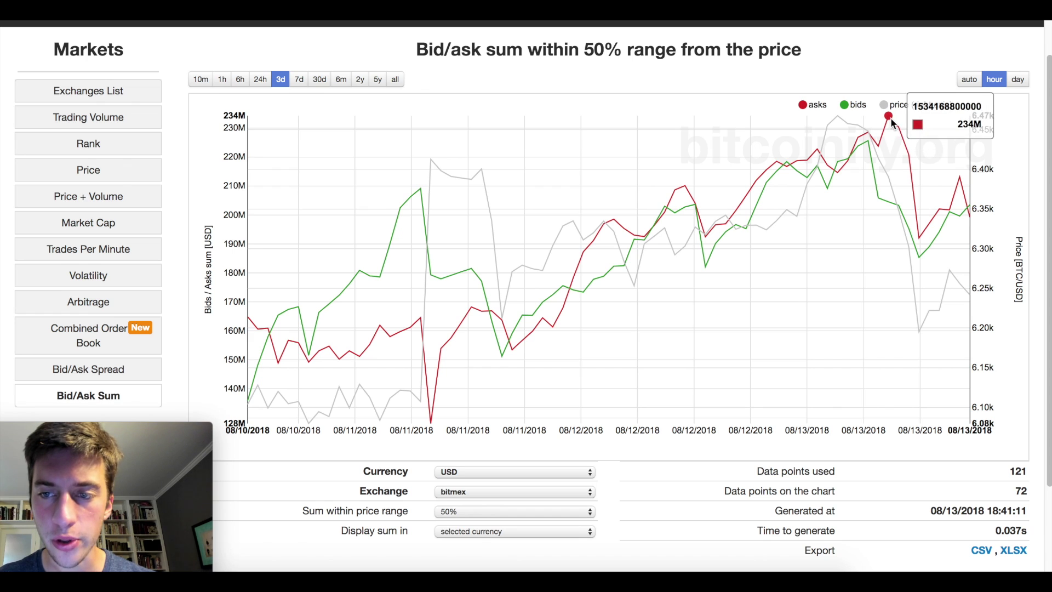
click(475, 511)
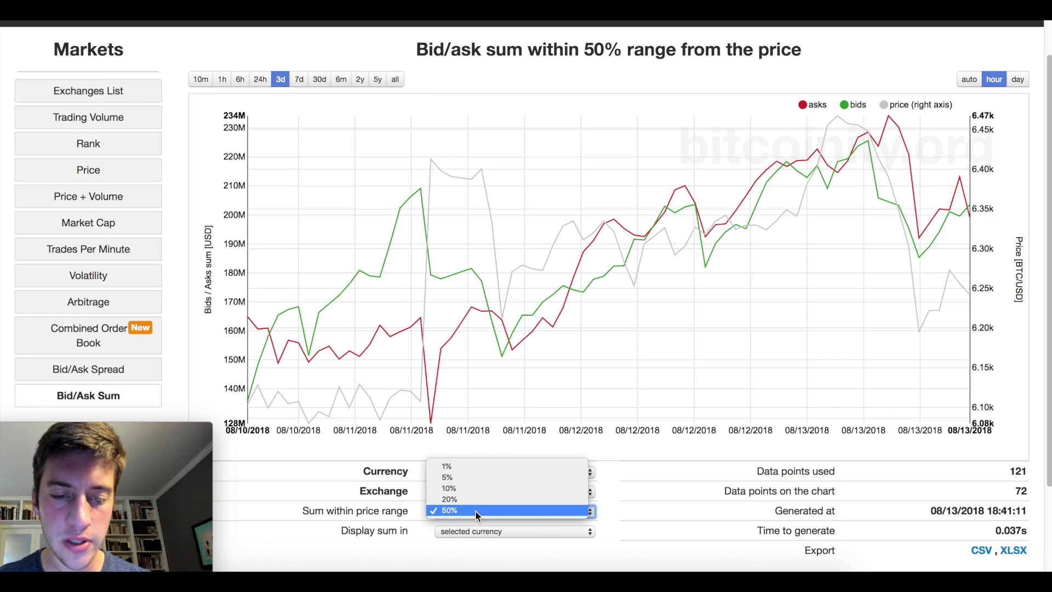
click(456, 477)
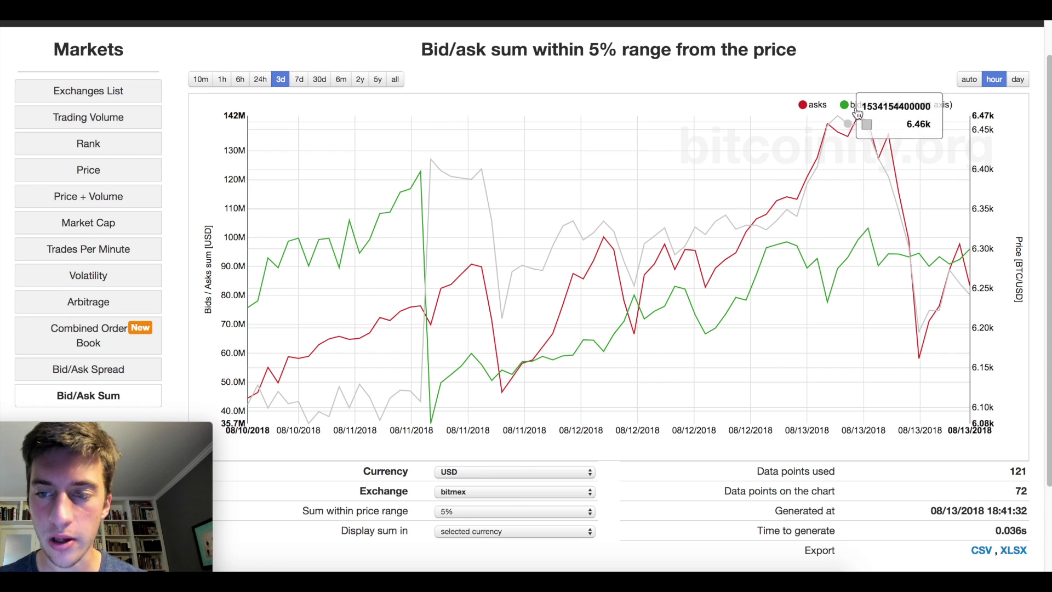
click(478, 510)
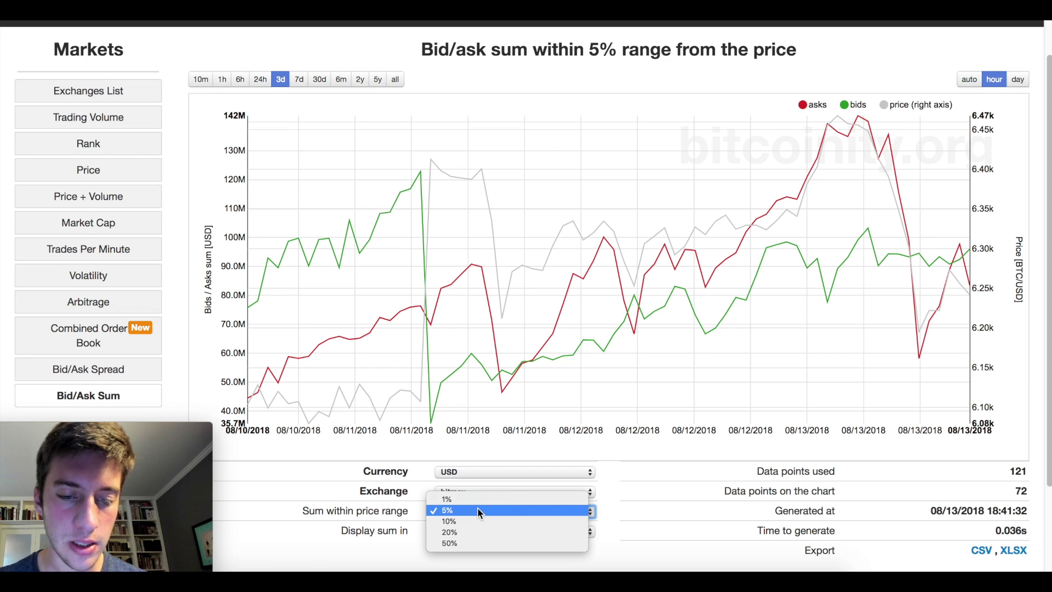
click(475, 542)
- View the 6-hour timespan at minute resolution, and return the chart to 24 hours
click(240, 79)
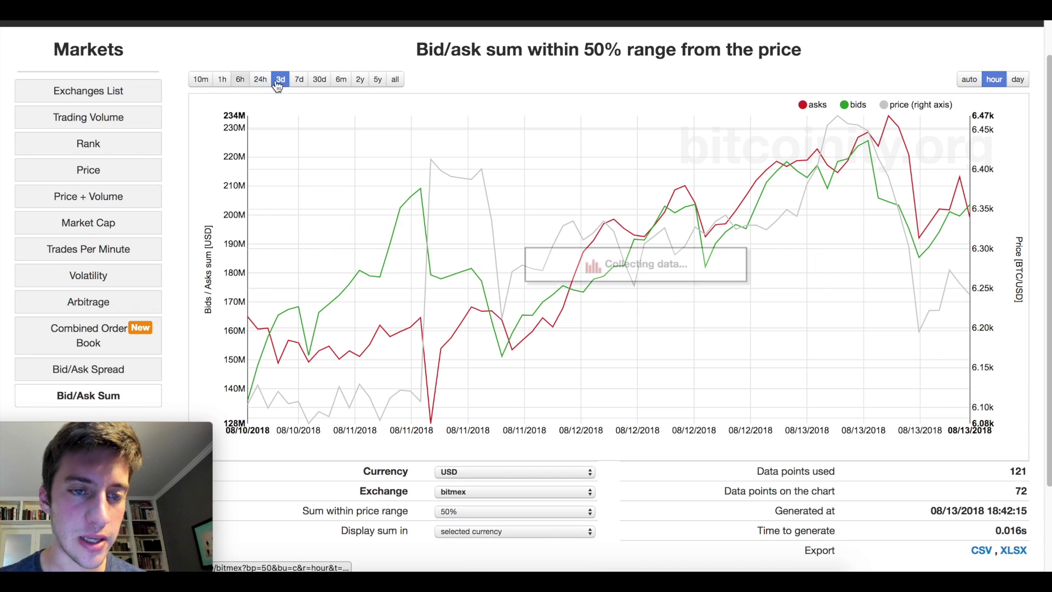
click(987, 79)
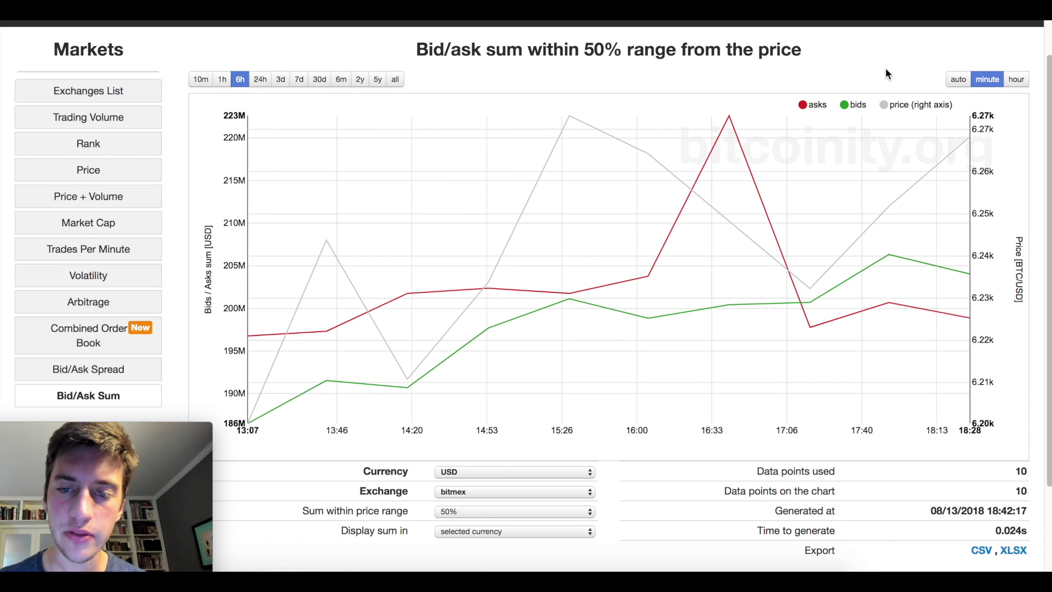
click(261, 80)
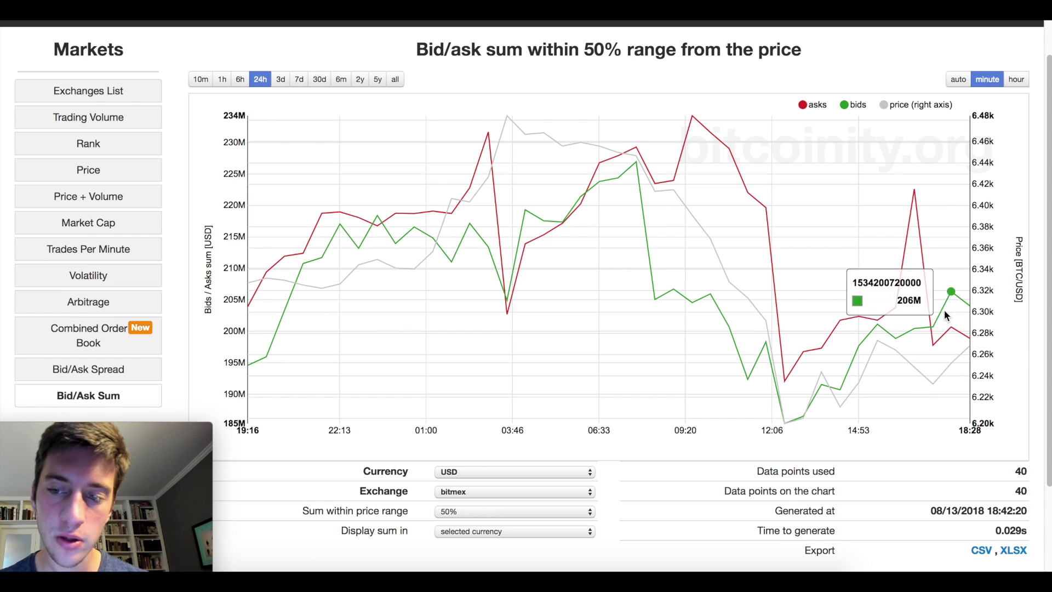
- View the 24-hour bitmex chart with the sum within a 5% price range, and restore the range to 50%
scroll(984, 293, down, 1)
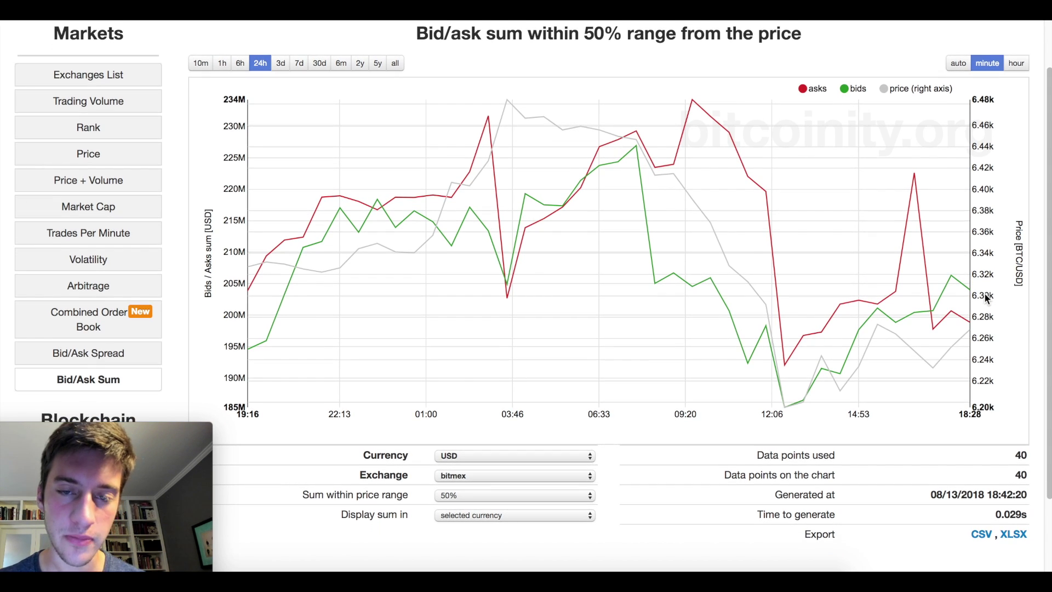
click(470, 496)
click(494, 463)
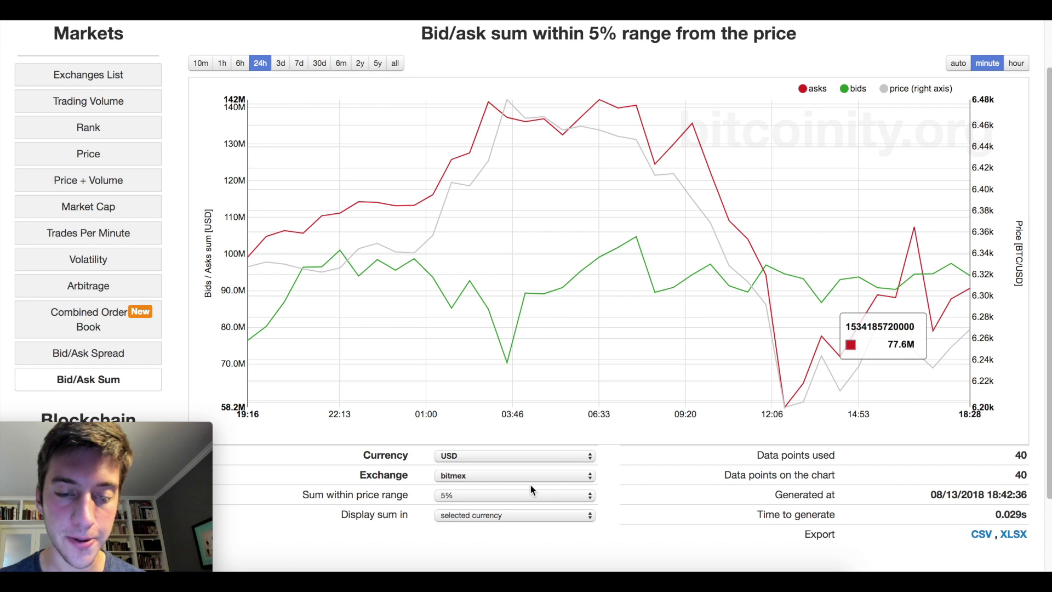
click(467, 495)
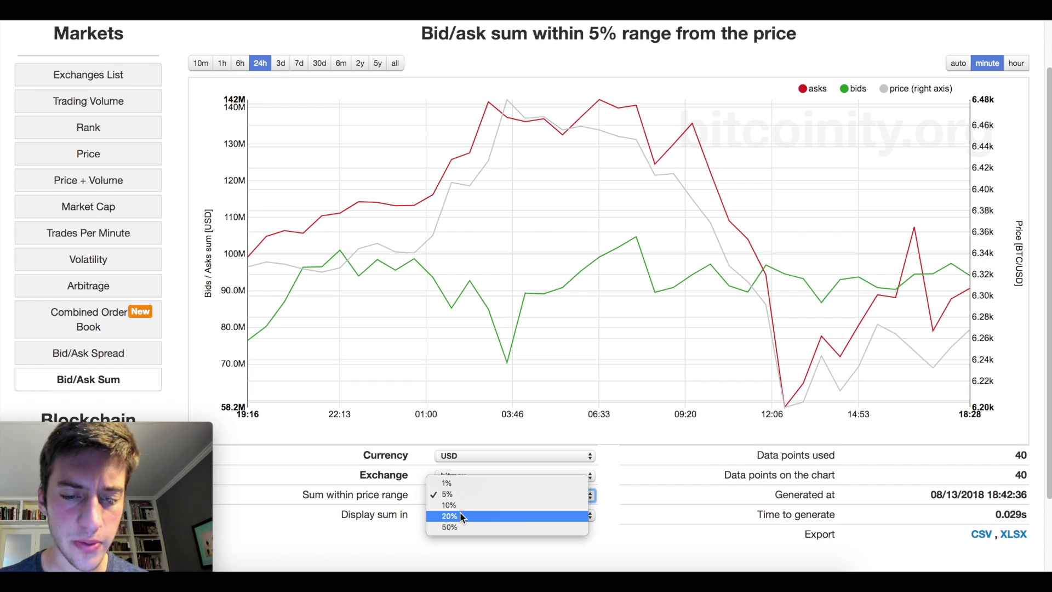
click(460, 527)
scroll(460, 474, up, 1)
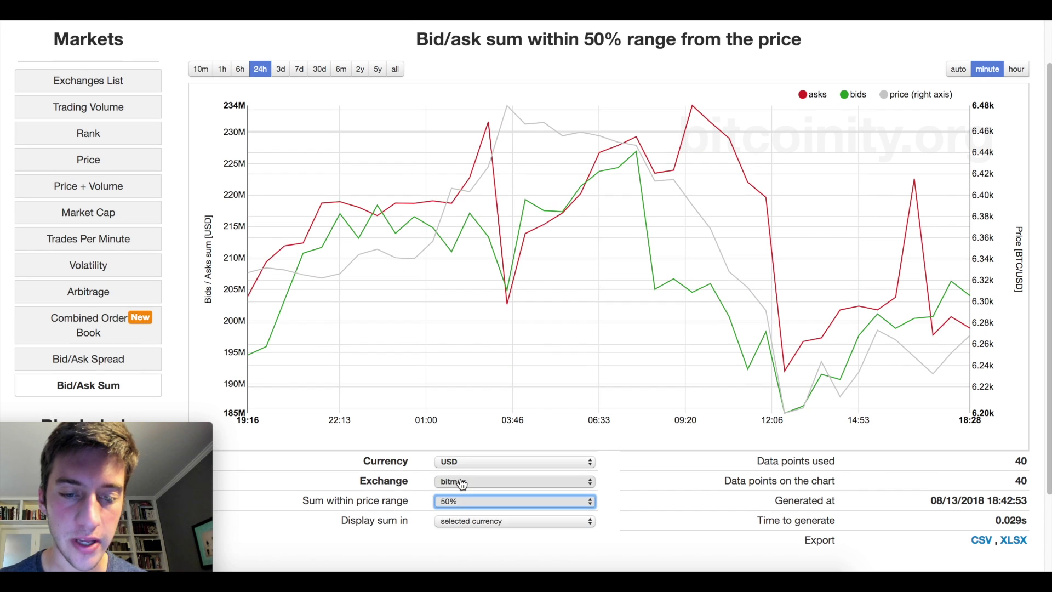
- Switch the chart's exchange to bitfinex and set the timespan to 6 hours
click(461, 481)
click(463, 349)
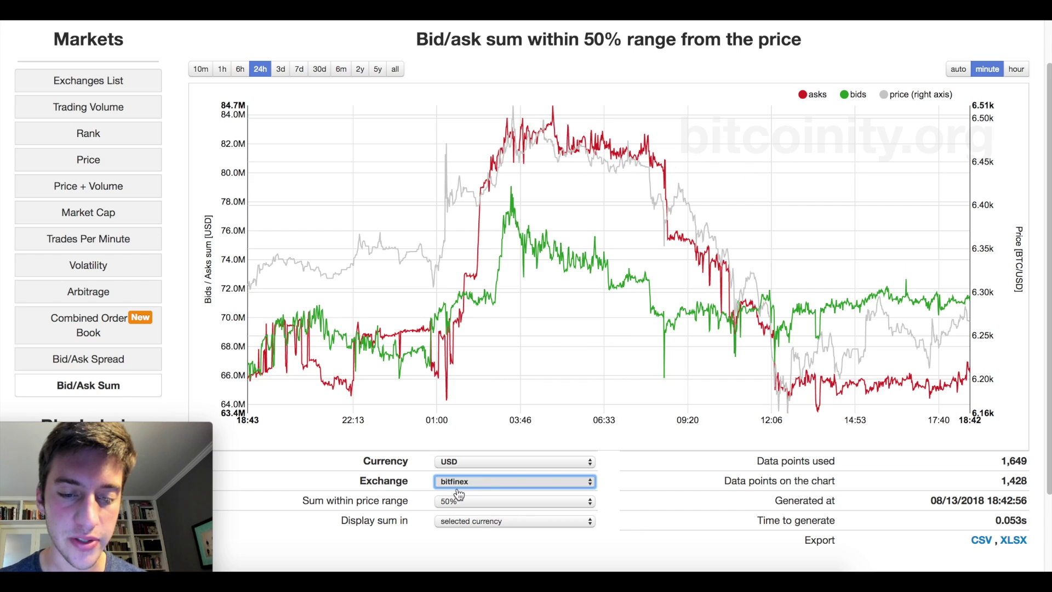
click(606, 477)
scroll(605, 478, up, 1)
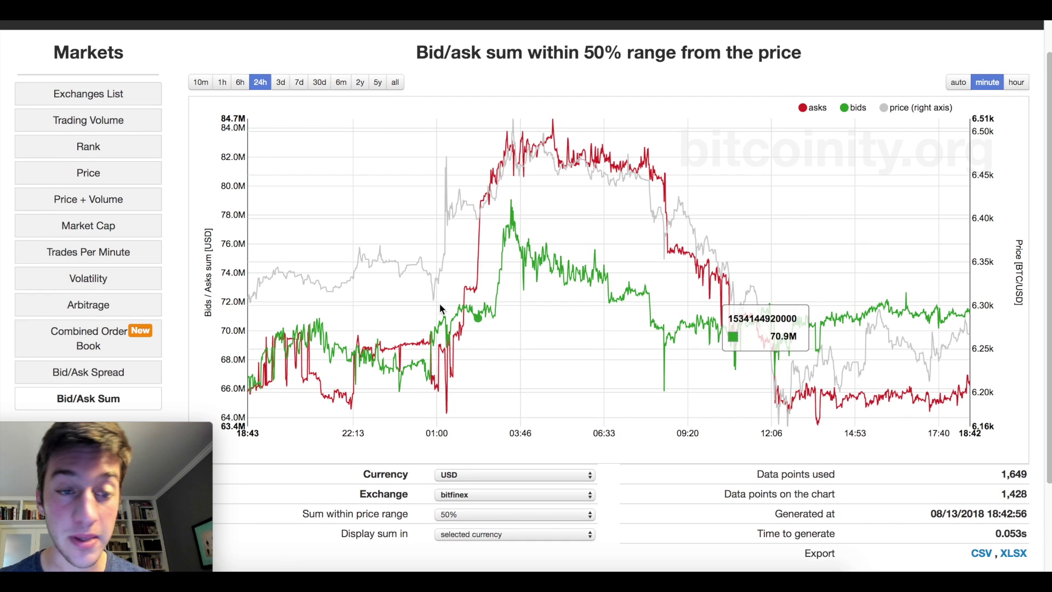
click(243, 84)
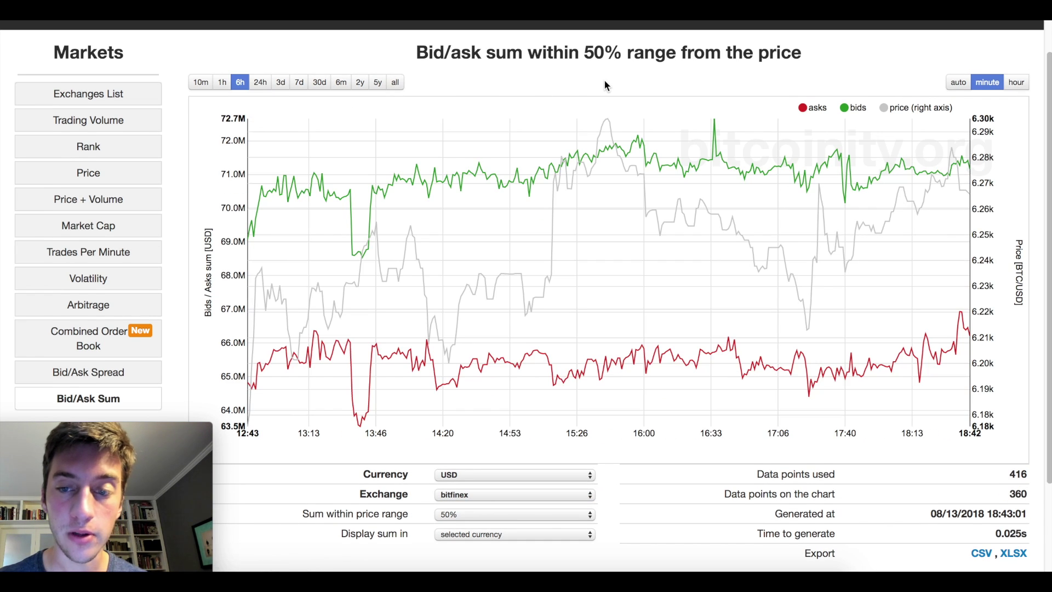